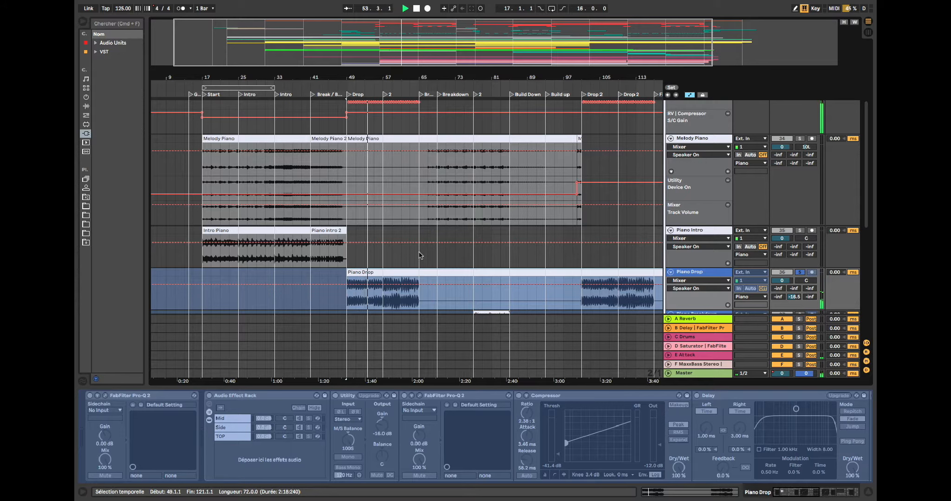
Stop playback and look over the Piano Drop and Piano Breakdown tracks
{"action": "key", "text": "space"}
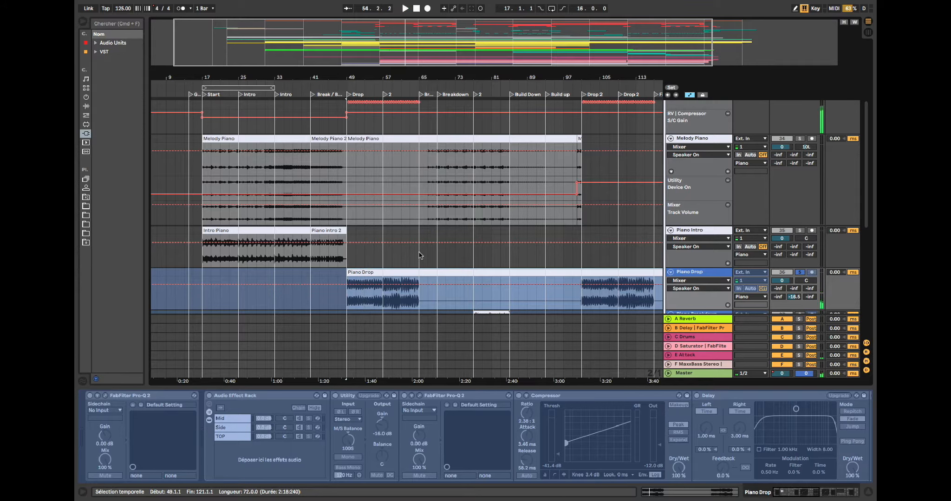
{"action": "left_click", "coordinate": [380, 272]}
{"action": "scroll", "coordinate": [600, 229], "scroll_direction": "down", "scroll_amount": 4}
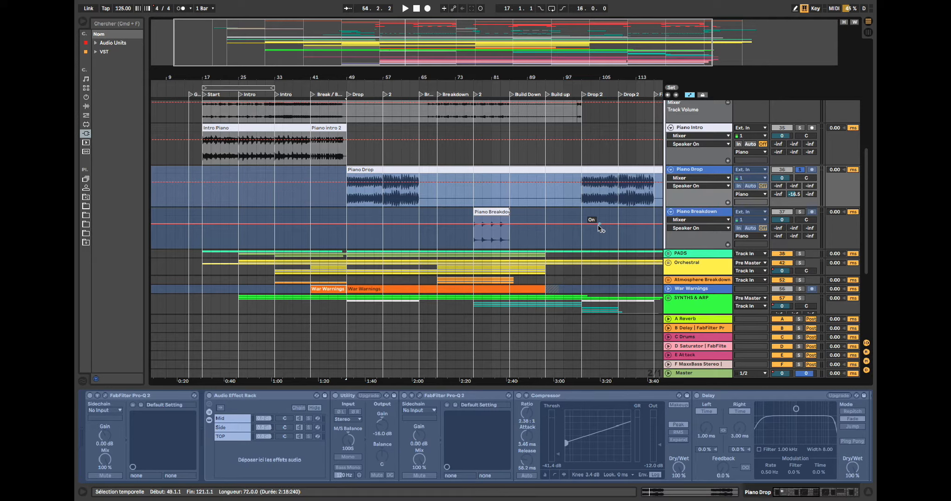
{"action": "key", "text": "space"}
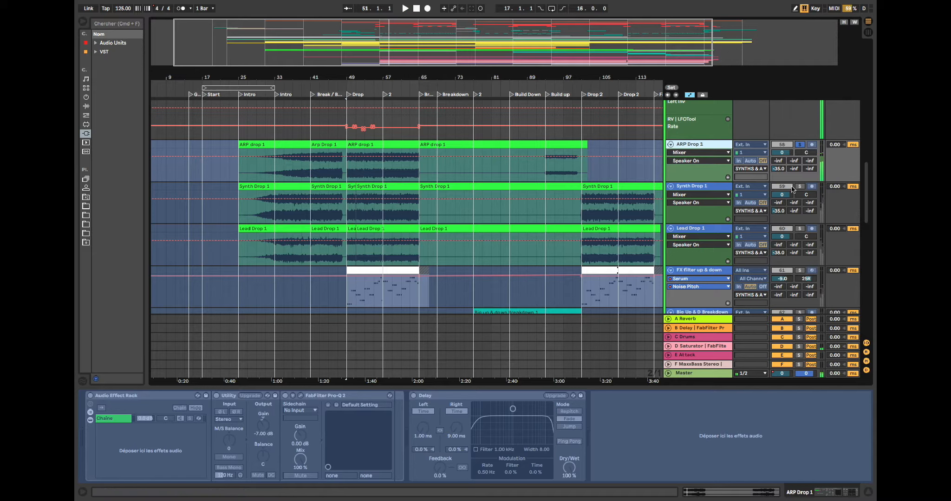
Solo the Synth Drop 1 track, display its devices and play it from the drop
{"action": "left_click", "coordinate": [798, 186]}
{"action": "left_click", "coordinate": [690, 188]}
{"action": "key", "text": "space"}
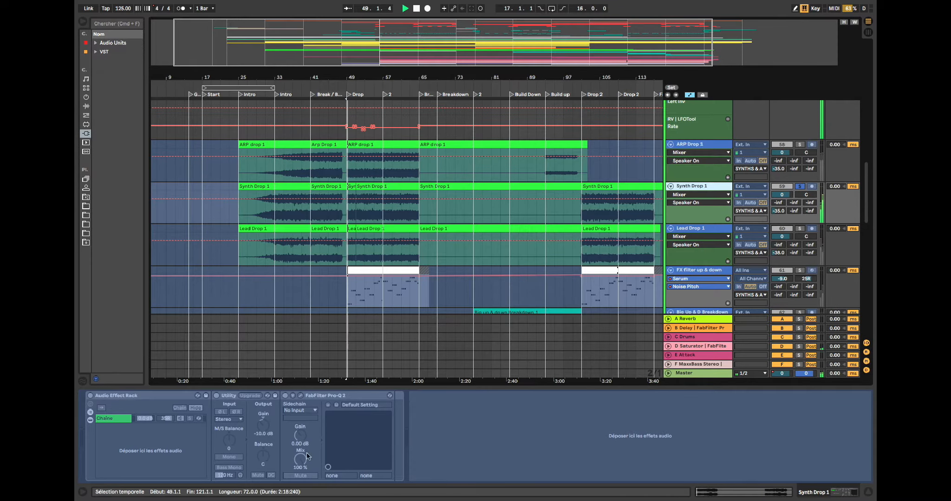
{"action": "key", "text": "space"}
Compare Synth Drop 1 with its solo on and off during playback, leaving it unsoloed
{"action": "scroll", "coordinate": [696, 186], "scroll_direction": "down", "scroll_amount": 3}
{"action": "key", "text": "space"}
{"action": "left_click", "coordinate": [799, 141]}
{"action": "left_click", "coordinate": [798, 140]}
{"action": "key", "text": "space"}
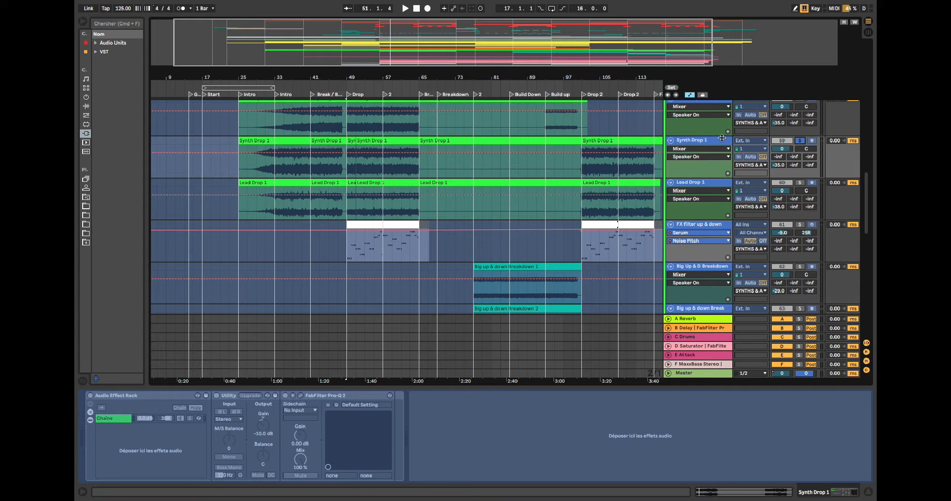
{"action": "left_click", "coordinate": [799, 142]}
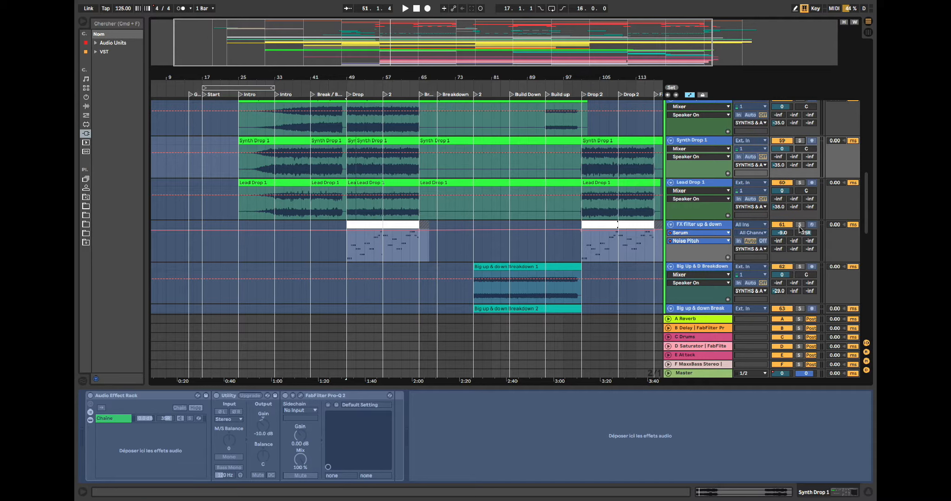
Solo the FX Filter up & down track, play it at the drop and unsolo it
{"action": "left_click", "coordinate": [800, 225]}
{"action": "key", "text": "space"}
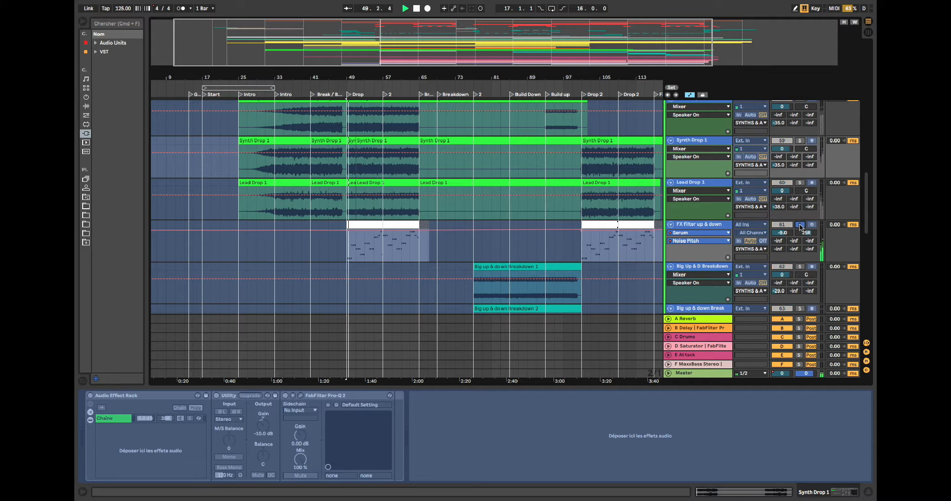
{"action": "left_click", "coordinate": [799, 225]}
{"action": "key", "text": "space"}
{"action": "scroll", "coordinate": [668, 164], "scroll_direction": "down", "scroll_amount": 3}
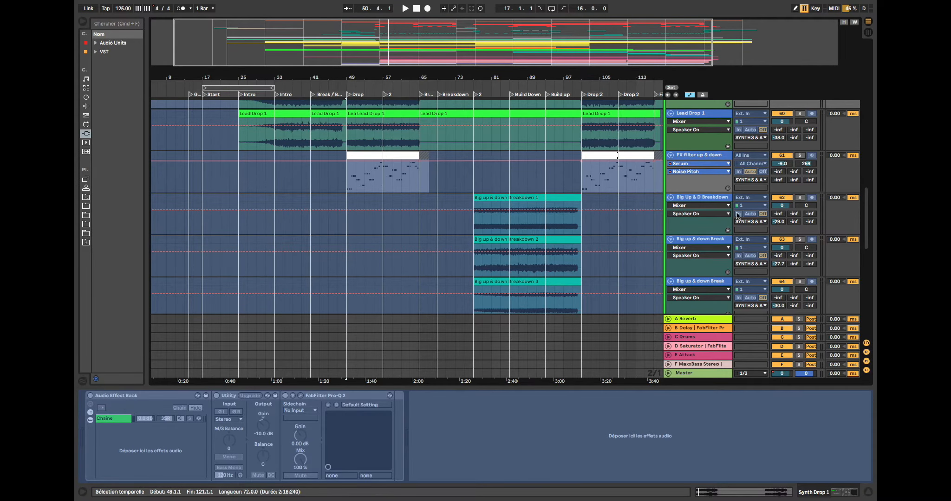
Play the Big up & down Breakdown clips from their start, adding the three tracks to the solo one after another
{"action": "left_click", "coordinate": [800, 198]}
{"action": "left_click", "coordinate": [522, 198]}
{"action": "key", "text": "space"}
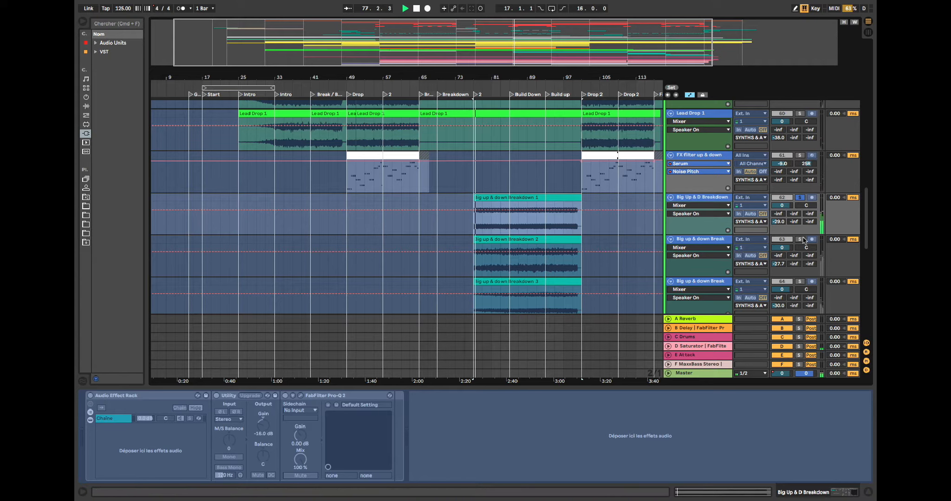
{"action": "left_click", "coordinate": [799, 240], "text": "super"}
{"action": "left_click", "coordinate": [799, 281], "text": "super"}
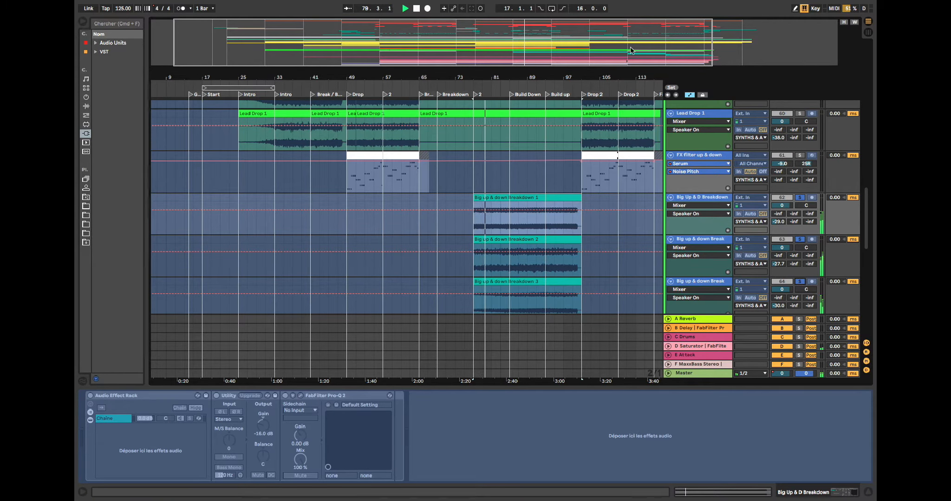
{"action": "left_click_drag", "start_coordinate": [527, 42], "coordinate": [652, 43]}
{"action": "key", "text": "space"}
Solo the three tracks further down the synth group together and play them from a clip on the first one
{"action": "scroll", "coordinate": [487, 217], "scroll_direction": "down", "scroll_amount": 4}
{"action": "left_click", "coordinate": [799, 217]}
{"action": "left_click", "coordinate": [799, 259], "text": "super"}
{"action": "left_click", "coordinate": [799, 301], "text": "super"}
{"action": "left_click", "coordinate": [487, 216]}
{"action": "key", "text": "space"}
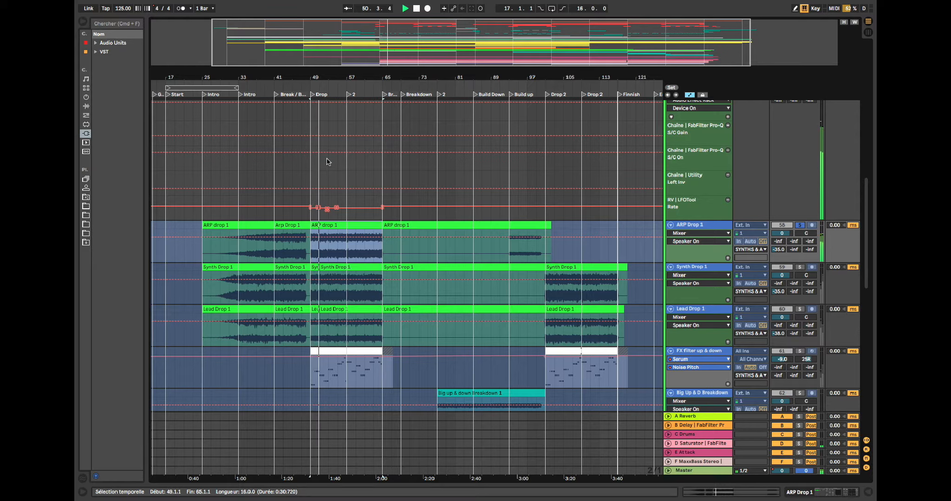
Solo and play Synth Drop 1 and Lead Drop 1 one after the other from the drop
{"action": "key", "text": "space"}
{"action": "left_click", "coordinate": [797, 268]}
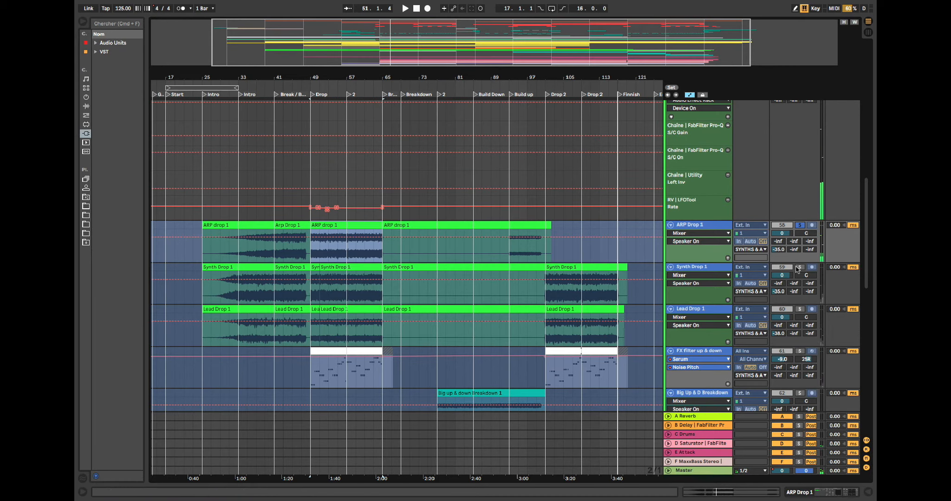
{"action": "key", "text": "space"}
{"action": "key", "text": "space"}
{"action": "scroll", "coordinate": [796, 297], "scroll_direction": "down", "scroll_amount": 1}
{"action": "left_click", "coordinate": [798, 306]}
{"action": "key", "text": "space"}
{"action": "key", "text": "space"}
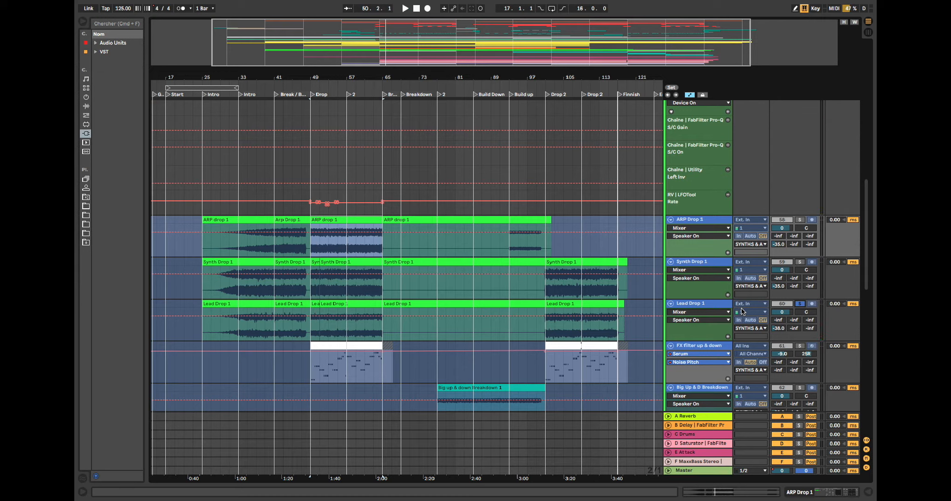
Display the device chains of the ARP Drop 1 and Synth Drop 1 tracks in turn
{"action": "double_click", "coordinate": [689, 219]}
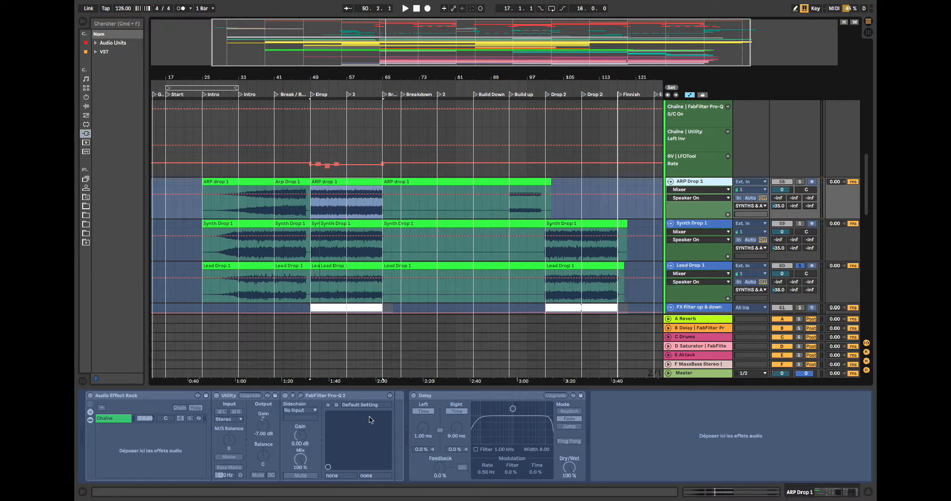
{"action": "left_click", "coordinate": [693, 223]}
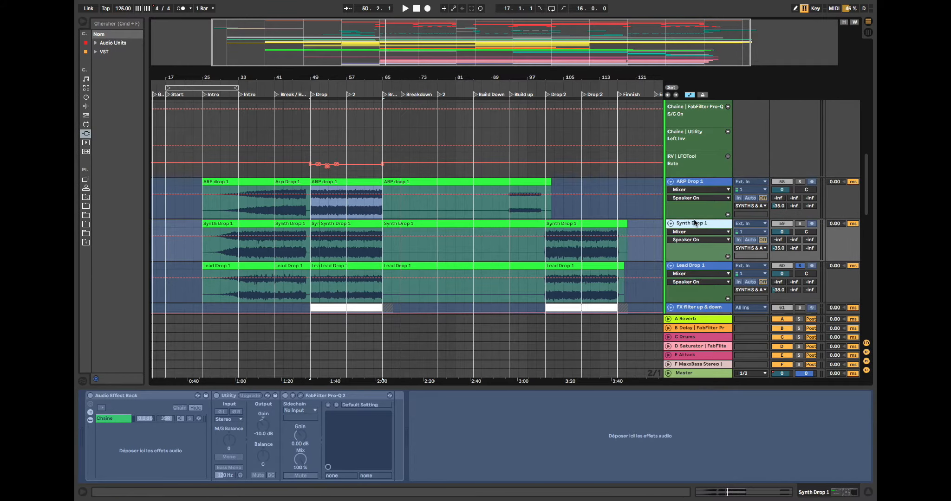
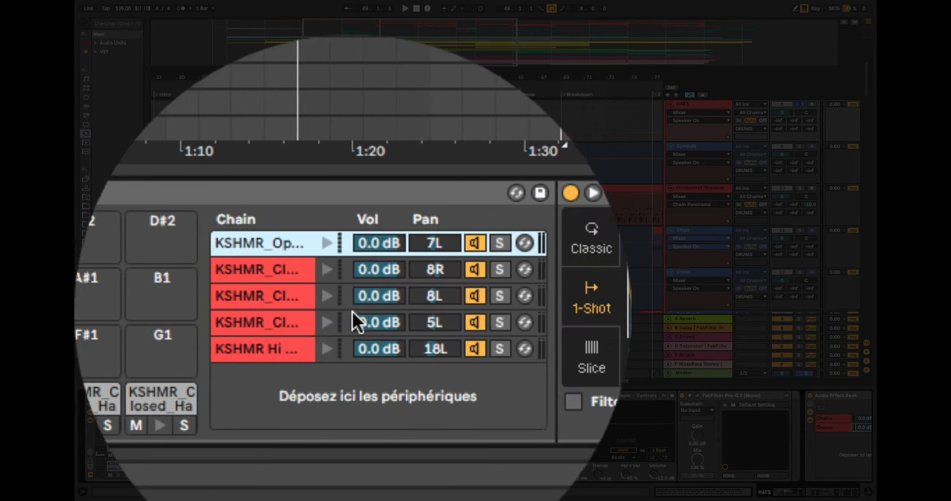
Preview the KSHMR closed hat samples panned 8R and 8L in the Drum Rack of the HATS track
{"action": "left_click", "coordinate": [269, 270]}
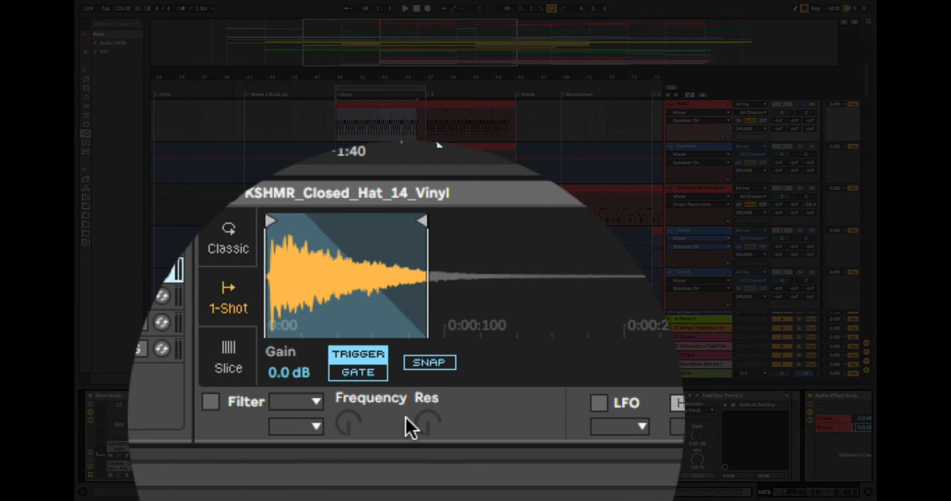
{"action": "left_click", "coordinate": [351, 267]}
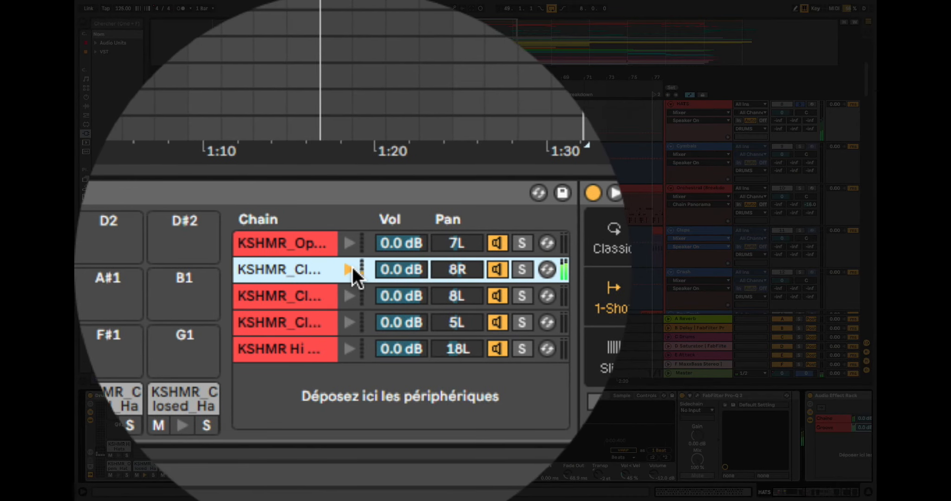
{"action": "left_click", "coordinate": [352, 292]}
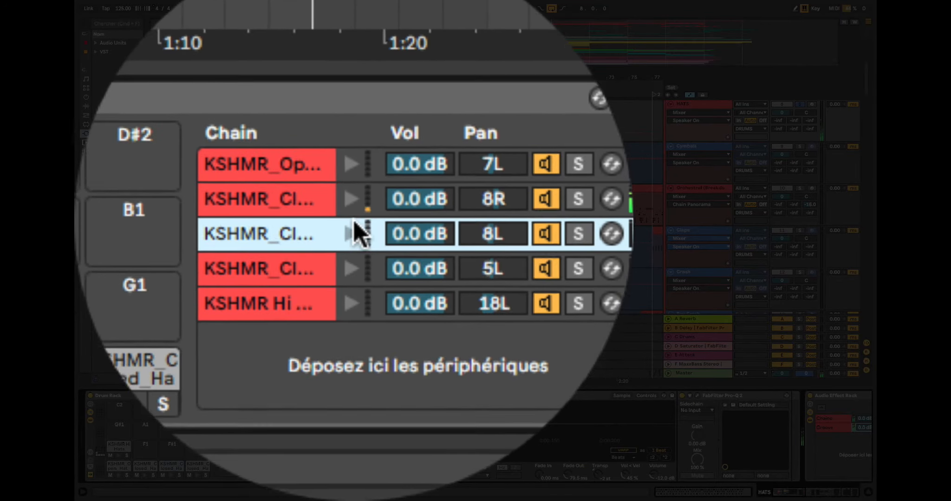
{"action": "left_click", "coordinate": [363, 252]}
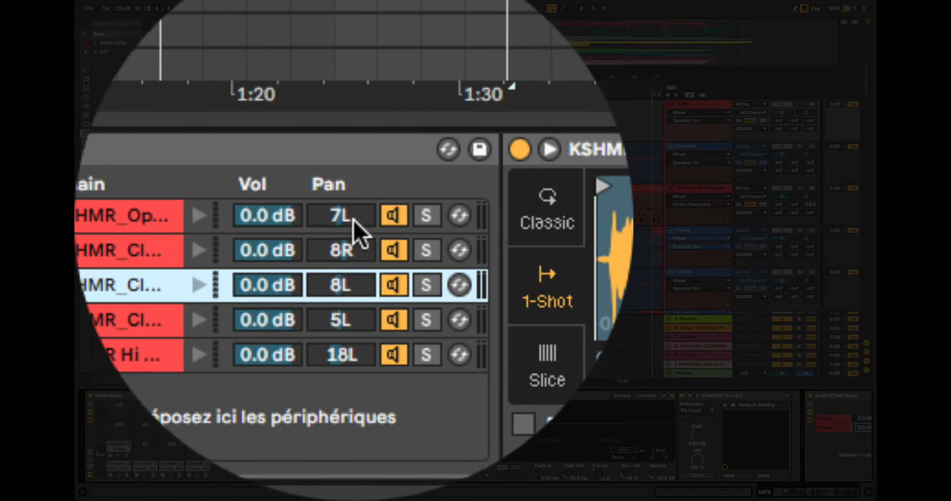
Try the Drum Rack's upper hat chains with centred panning during playback and undo the pan changes
{"action": "double_click", "coordinate": [354, 220]}
{"action": "double_click", "coordinate": [353, 222]}
{"action": "double_click", "coordinate": [354, 225]}
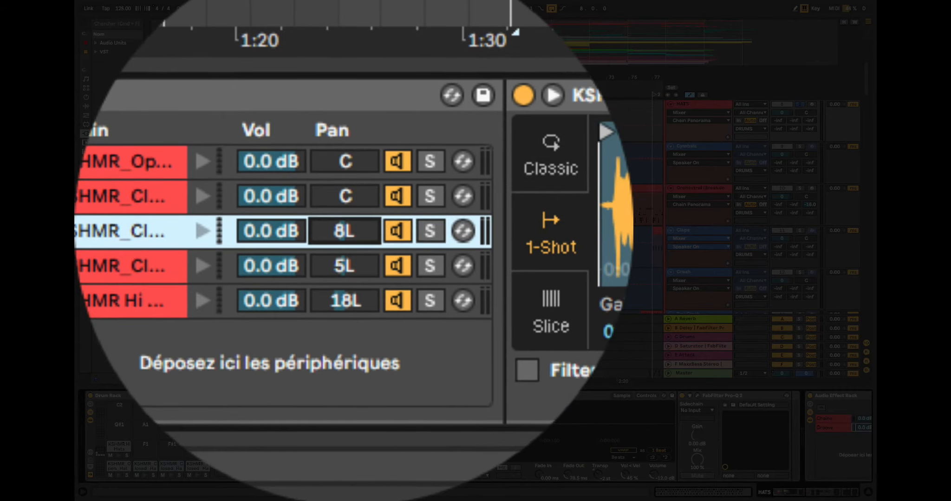
{"action": "key", "text": "space"}
{"action": "scroll", "coordinate": [354, 225], "scroll_direction": "down", "scroll_amount": 8}
{"action": "key", "text": "super+z"}
{"action": "key", "text": "super+z"}
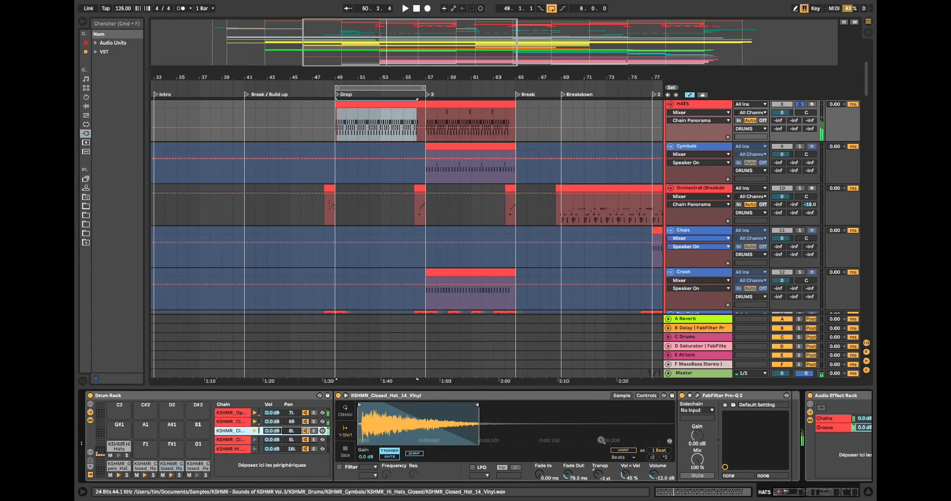
Select the Groove chain in the HATS track's Audio Effect Rack and open its H-Delay Stereo plug-in
{"action": "scroll", "coordinate": [602, 441], "scroll_direction": "right", "scroll_amount": 5}
{"action": "scroll", "coordinate": [562, 431], "scroll_direction": "left", "scroll_amount": 5}
{"action": "scroll", "coordinate": [852, 443], "scroll_direction": "right", "scroll_amount": 10}
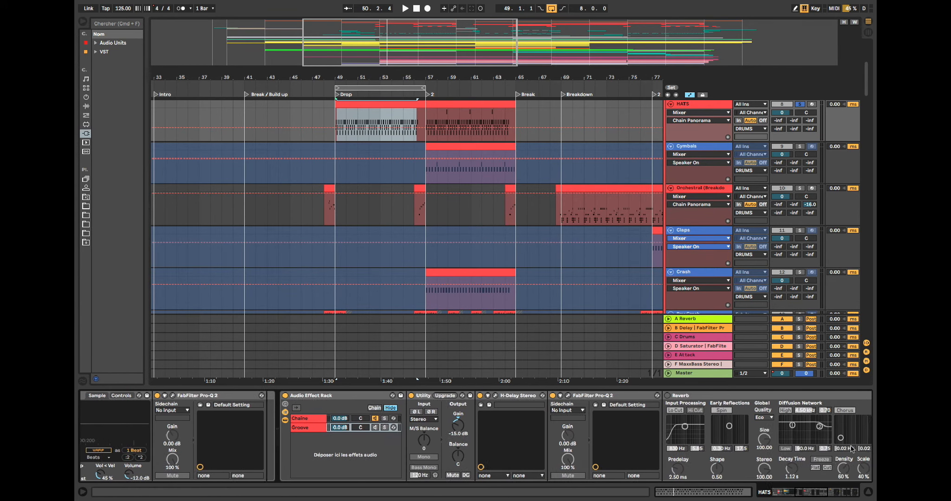
{"action": "left_click", "coordinate": [307, 432]}
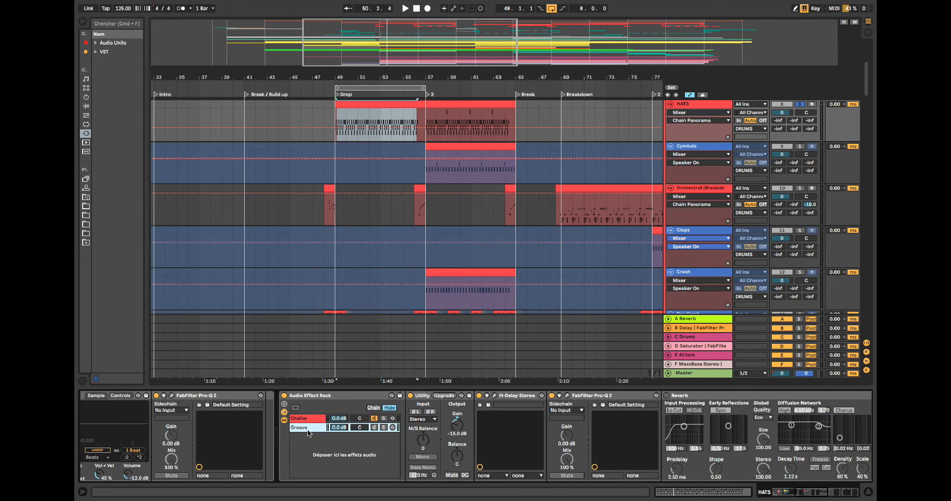
{"action": "left_click", "coordinate": [494, 396]}
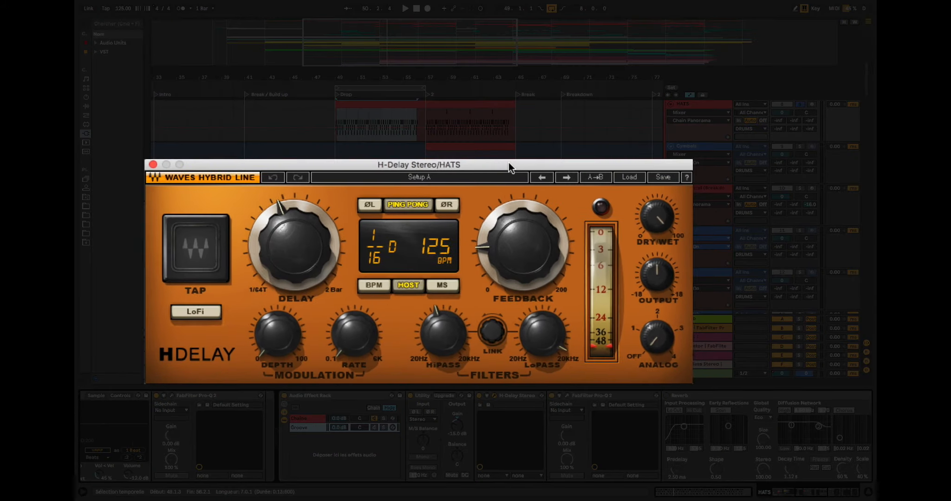
{"action": "left_click_drag", "start_coordinate": [507, 163], "coordinate": [489, 166]}
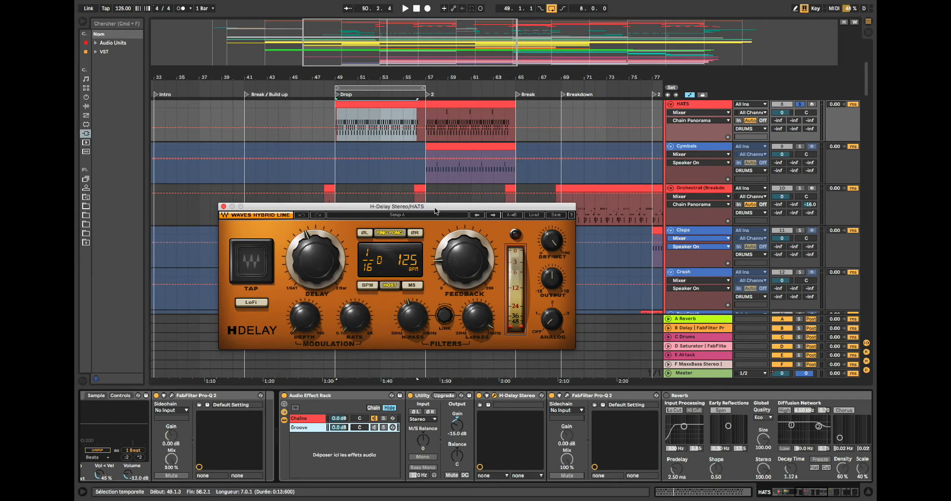
{"action": "left_click_drag", "start_coordinate": [435, 210], "coordinate": [437, 165]}
Open the FabFilter Pro-Q 2 that follows the H-Delay in the Groove chain and play the hats through it
{"action": "left_click", "coordinate": [566, 395]}
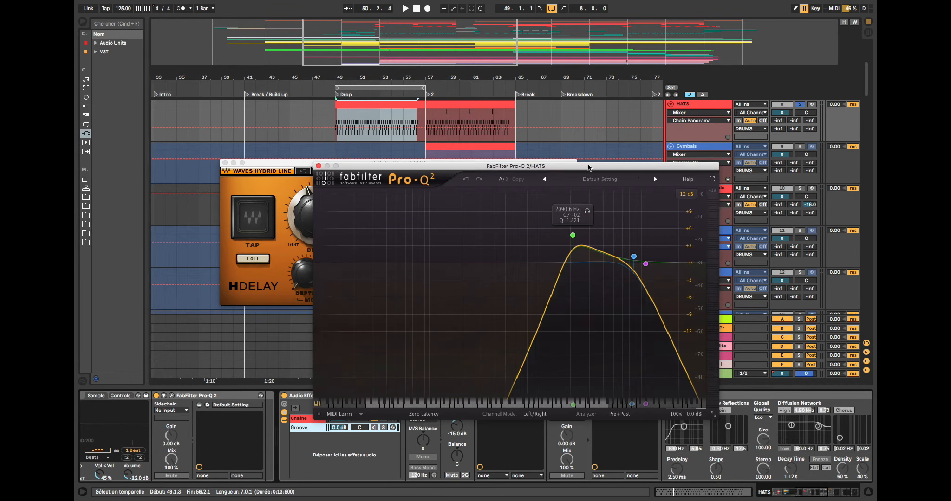
{"action": "left_click_drag", "start_coordinate": [588, 167], "coordinate": [574, 192]}
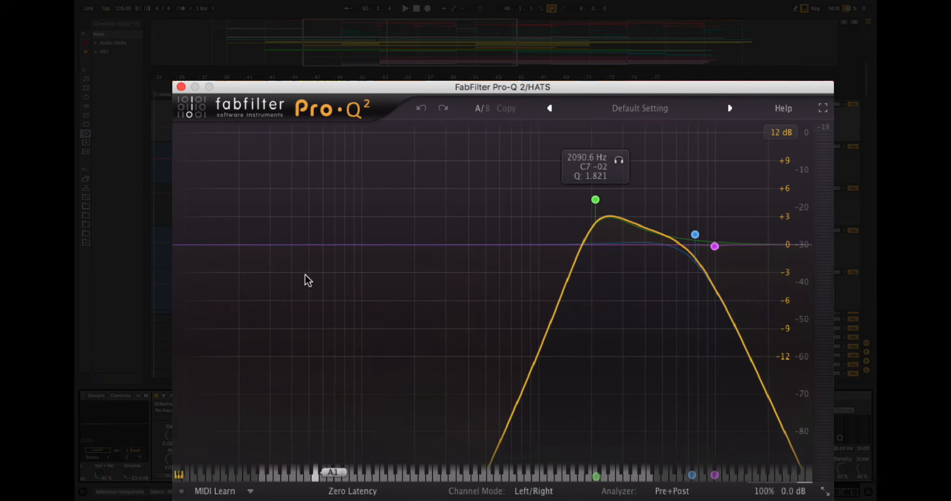
{"action": "left_click_drag", "start_coordinate": [367, 88], "coordinate": [365, 55]}
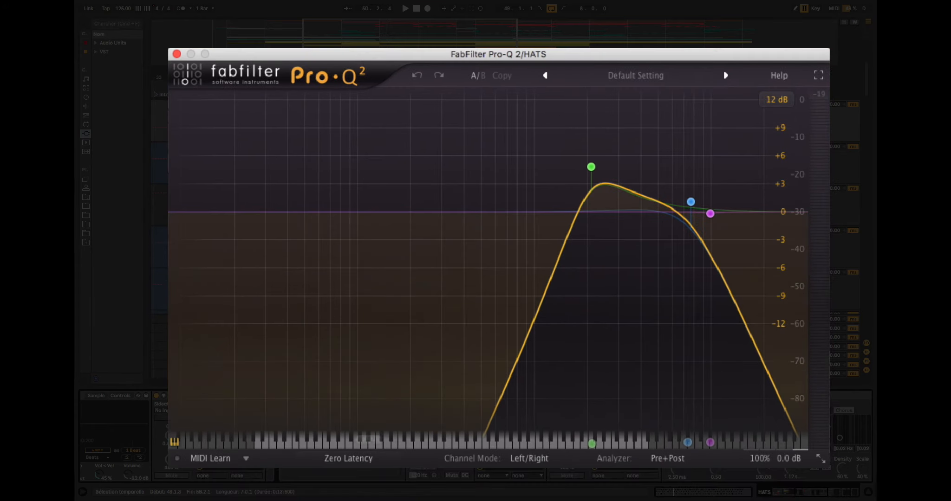
{"action": "key", "text": "space"}
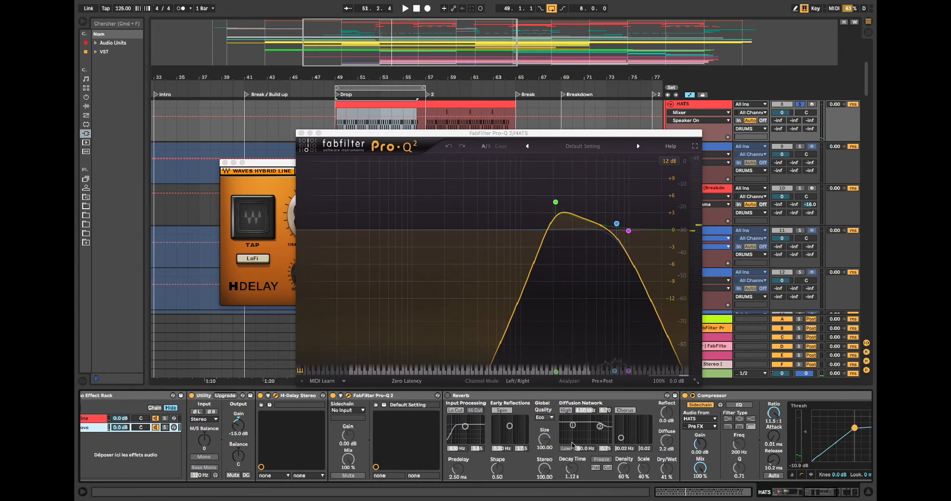
Examine the Groove chain's Reverb and the sidechain settings of its Compressor while the hats play
{"action": "scroll", "coordinate": [572, 446], "scroll_direction": "right", "scroll_amount": 5}
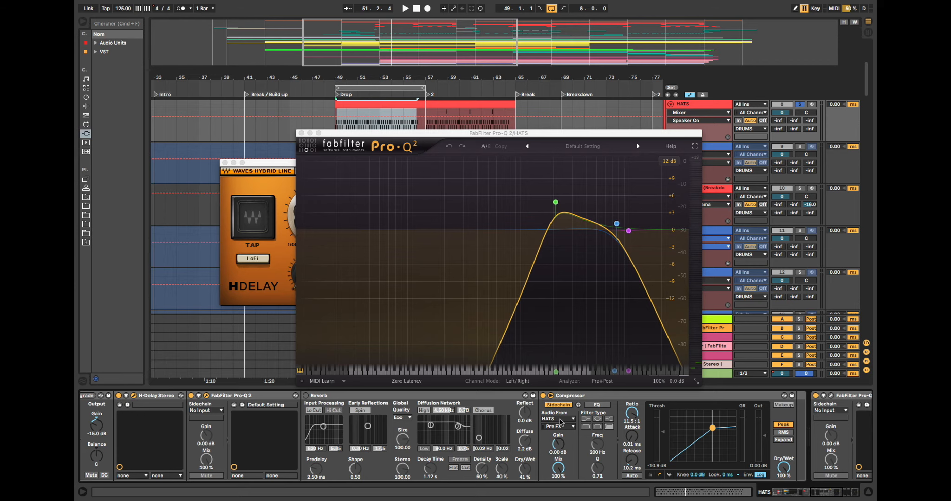
{"action": "scroll", "coordinate": [563, 422], "scroll_direction": "right", "scroll_amount": 3}
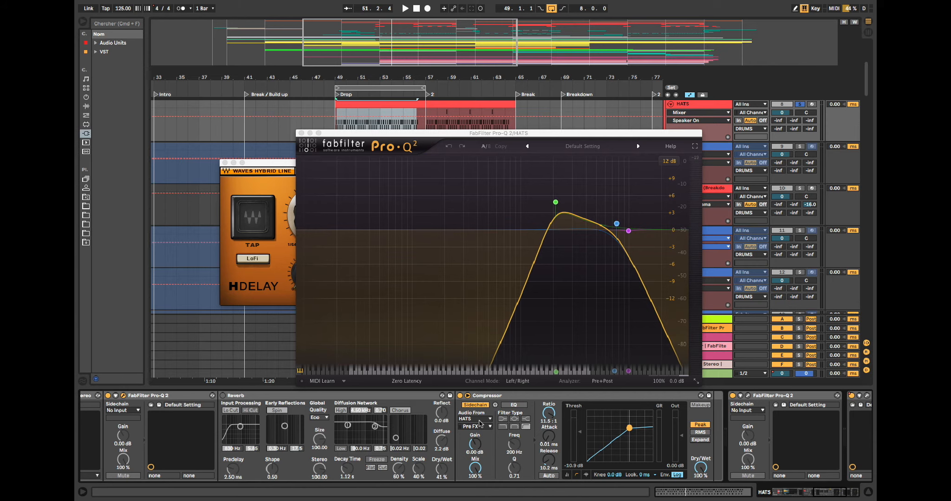
{"action": "key", "text": "space"}
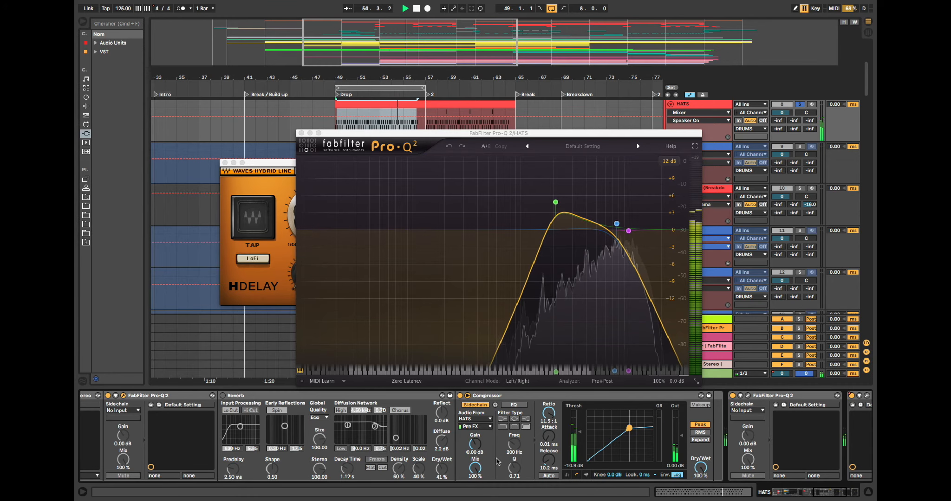
Stop playback and display the devices of the Chaîne chain in the HATS track's Audio Effect Rack
{"action": "scroll", "coordinate": [497, 460], "scroll_direction": "left", "scroll_amount": 2}
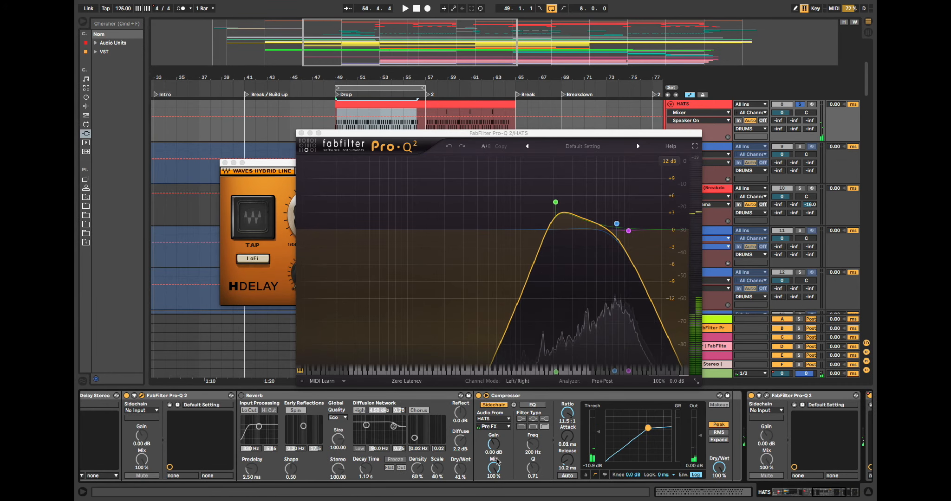
{"action": "scroll", "coordinate": [380, 419], "scroll_direction": "left", "scroll_amount": 15}
{"action": "left_click", "coordinate": [269, 419]}
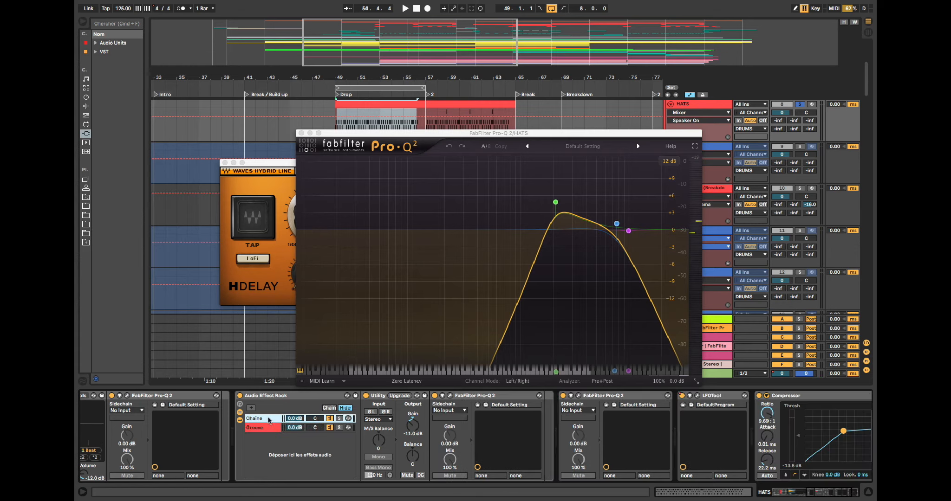
Audition the Chaîne chain in solo in the HATS rack and examine the devices that follow it
{"action": "left_click", "coordinate": [339, 419]}
{"action": "key", "text": "space"}
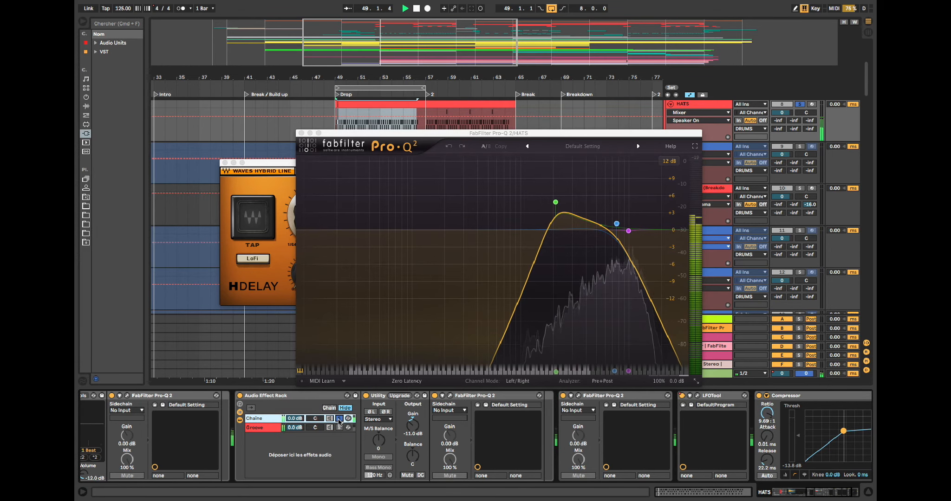
{"action": "key", "text": "space"}
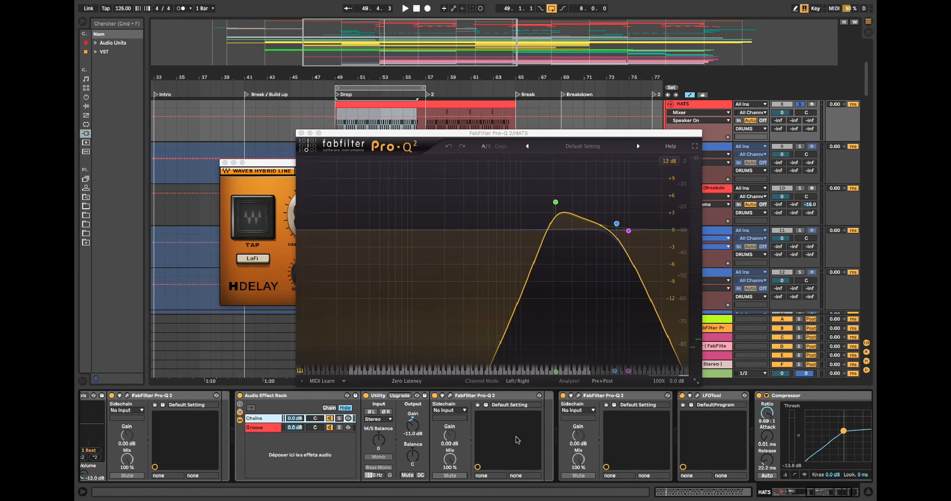
{"action": "scroll", "coordinate": [518, 440], "scroll_direction": "right", "scroll_amount": 3}
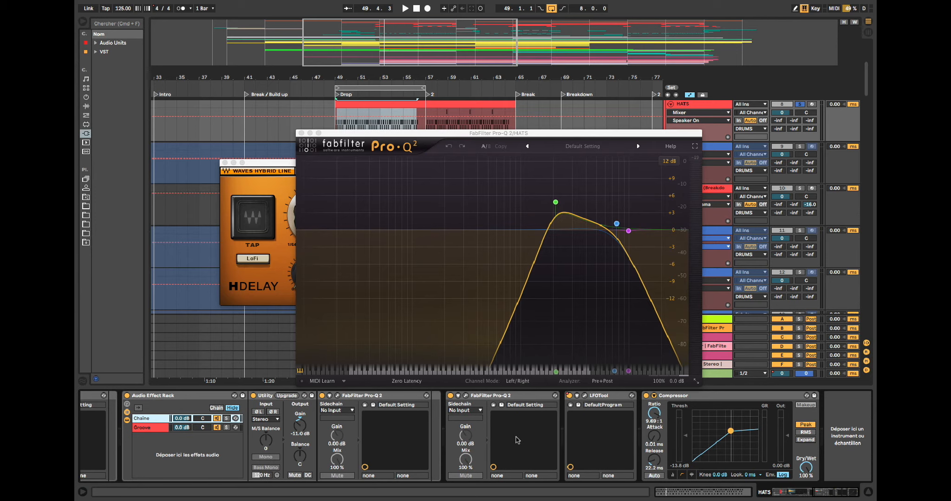
{"action": "scroll", "coordinate": [367, 459], "scroll_direction": "left", "scroll_amount": 2}
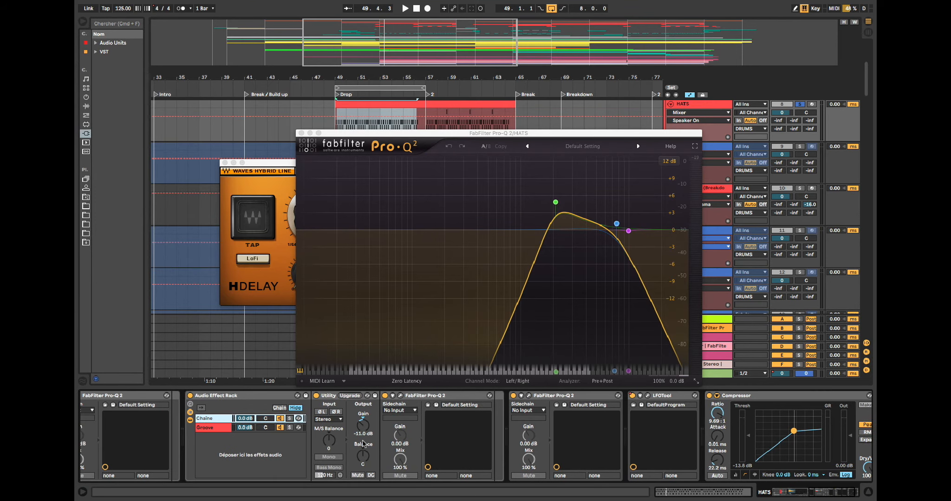
Select the Groove chain in the HATS rack, close the Pro-Q 2 and H-Delay windows, and briefly play the hats
{"action": "scroll", "coordinate": [363, 443], "scroll_direction": "left", "scroll_amount": 5}
{"action": "left_click", "coordinate": [390, 430]}
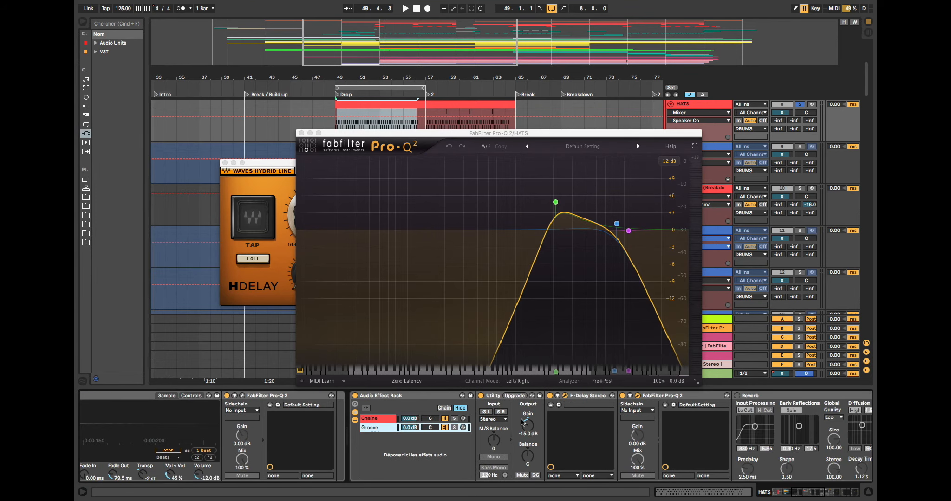
{"action": "left_click", "coordinate": [300, 133]}
{"action": "key", "text": "space"}
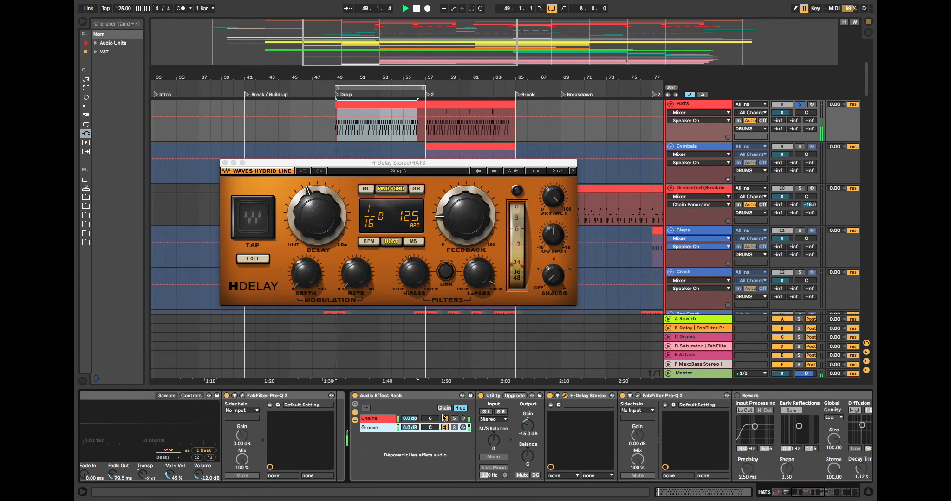
{"action": "left_click", "coordinate": [225, 163]}
{"action": "key", "text": "space"}
Select the Orchestral track's Breakdown clip at bars 69 to 77, set the loop to its length, and play it
{"action": "scroll", "coordinate": [363, 220], "scroll_direction": "down", "scroll_amount": 5}
{"action": "scroll", "coordinate": [363, 220], "scroll_direction": "left", "scroll_amount": 1}
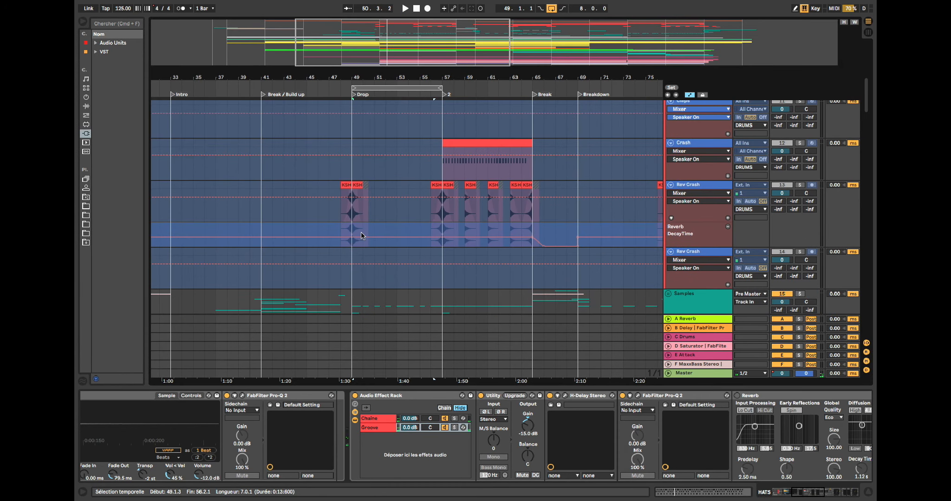
{"action": "scroll", "coordinate": [362, 234], "scroll_direction": "up", "scroll_amount": 4}
{"action": "scroll", "coordinate": [362, 235], "scroll_direction": "right", "scroll_amount": 1}
{"action": "scroll", "coordinate": [319, 232], "scroll_direction": "right", "scroll_amount": 6}
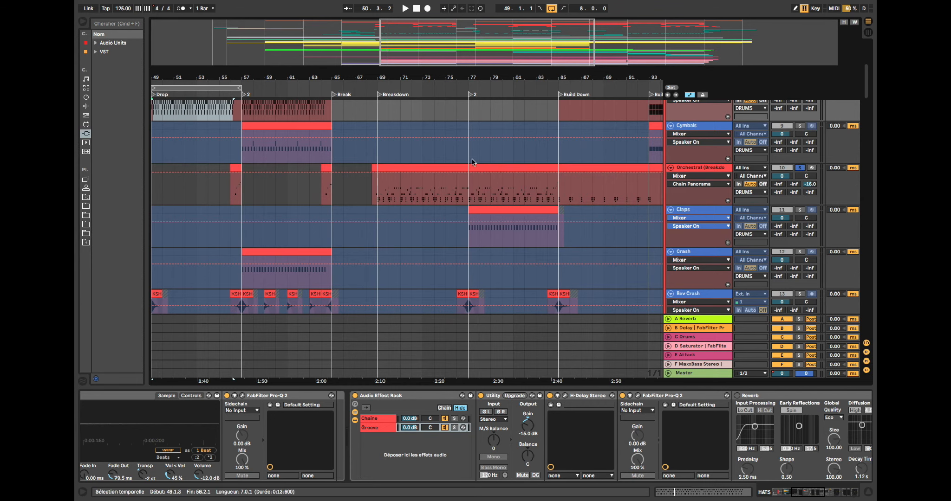
{"action": "left_click", "coordinate": [435, 166]}
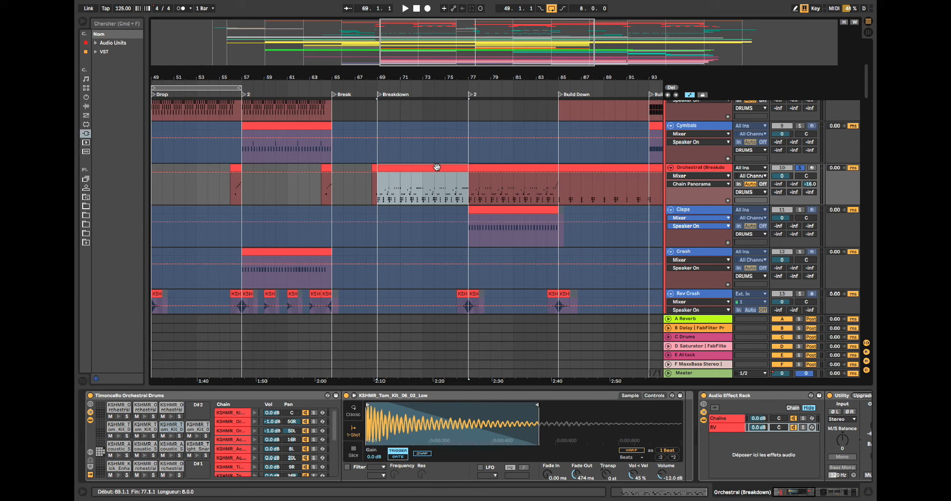
{"action": "key", "text": "space"}
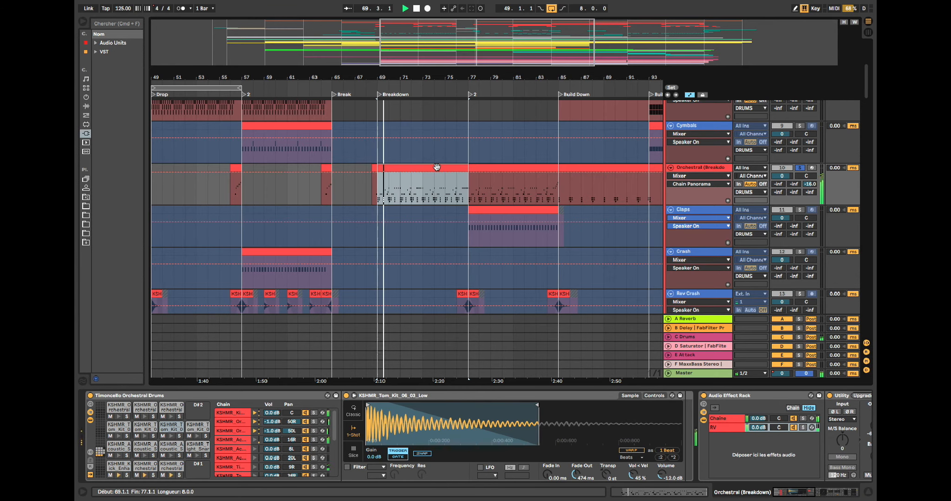
{"action": "key", "text": "super+l"}
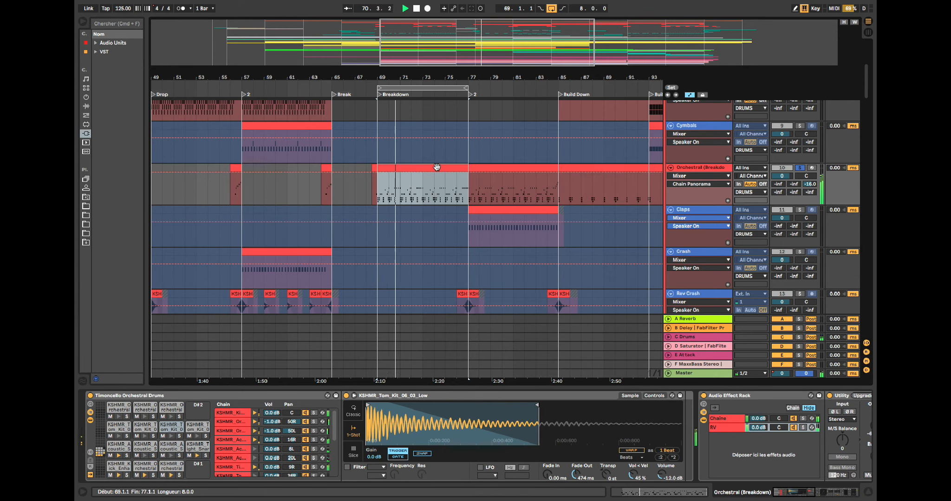
{"action": "mouse_move", "coordinate": [357, 2]}
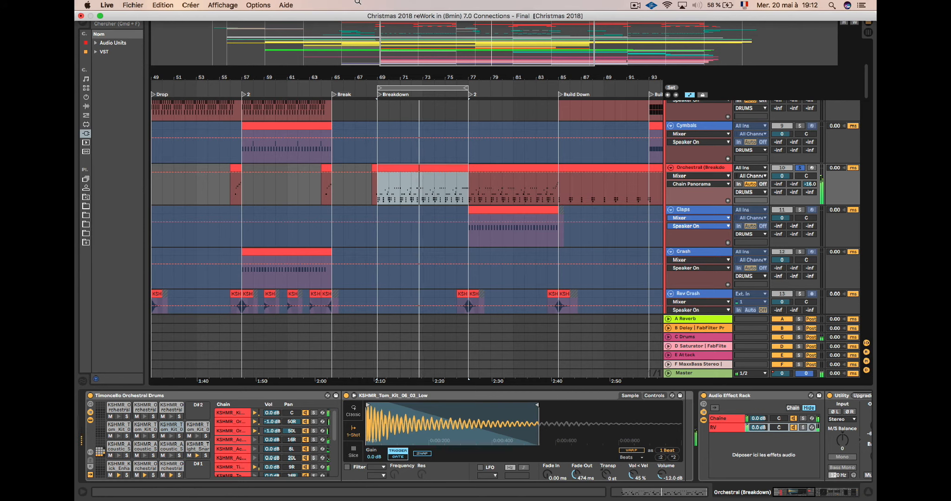
{"action": "key", "text": "space"}
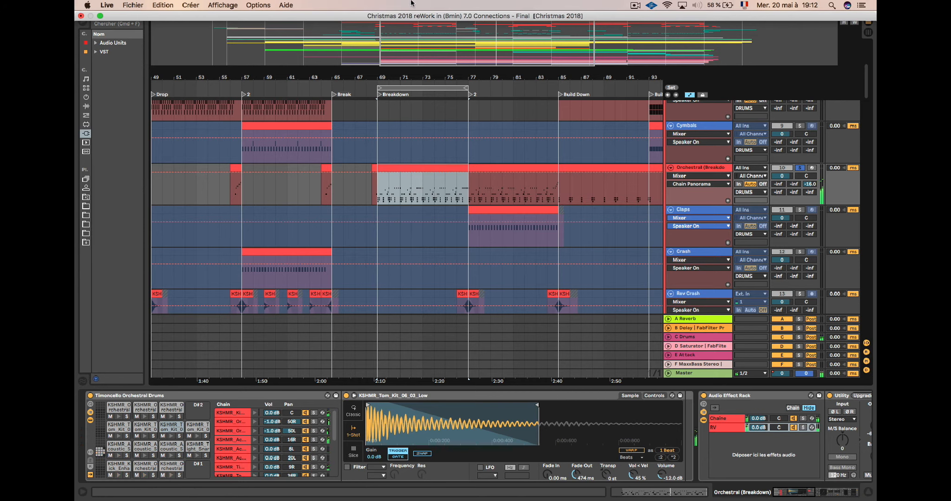
Open the Breakdown clip's notes and audition the kick enhancer and the two low orchestral drum rows
{"action": "double_click", "coordinate": [410, 167]}
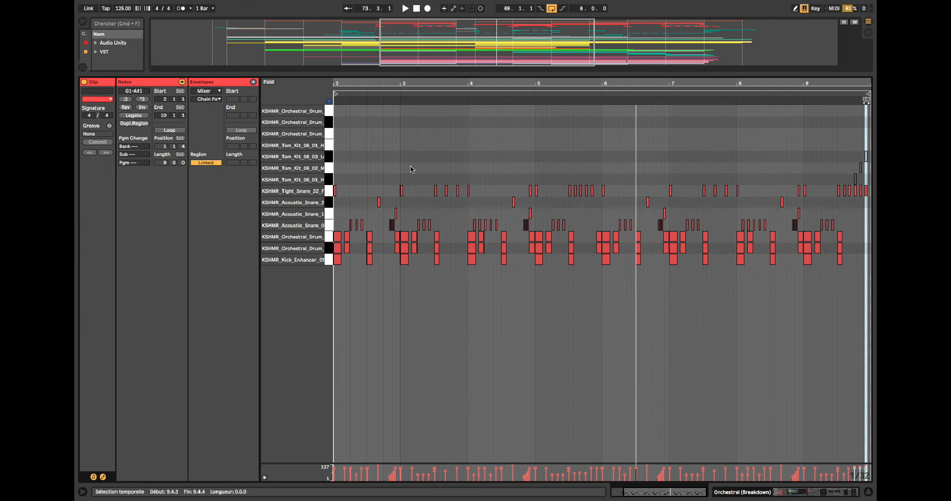
{"action": "left_click", "coordinate": [328, 259]}
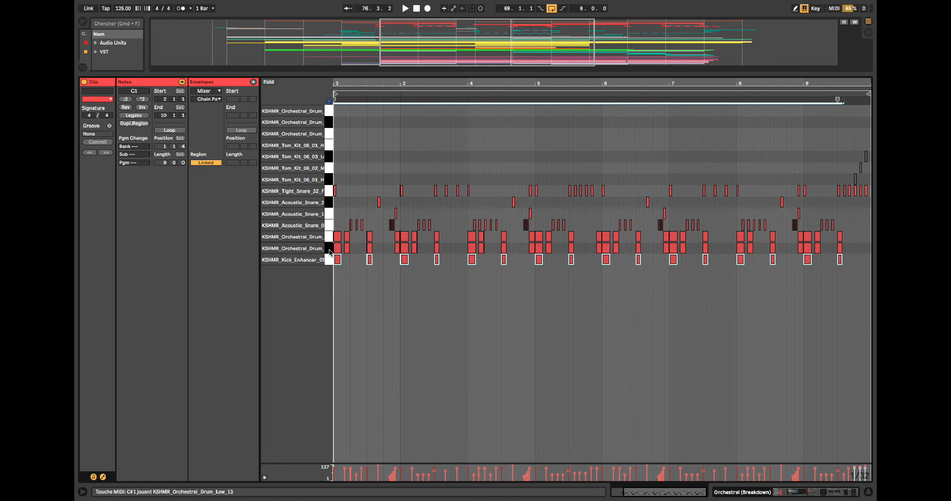
{"action": "left_click", "coordinate": [328, 251]}
{"action": "left_click", "coordinate": [329, 238]}
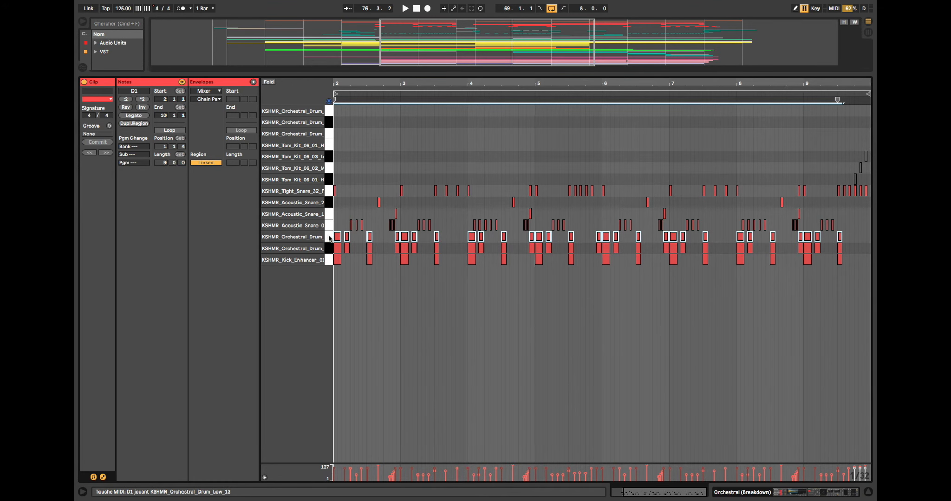
Audition the orchestral drum chains panned 50R and 50L and the acoustic snare panned 16R, and review the remaining chains' panning
{"action": "left_click", "coordinate": [805, 494]}
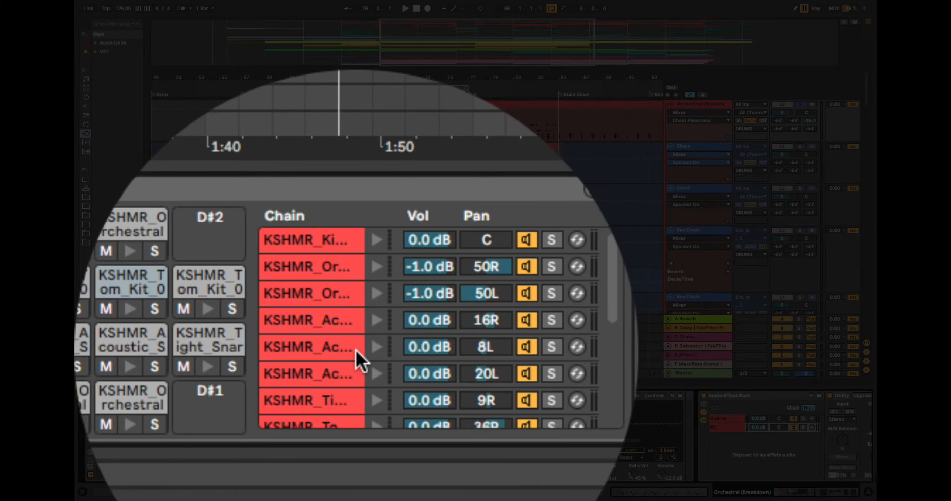
{"action": "left_click", "coordinate": [356, 266]}
{"action": "left_click", "coordinate": [355, 293]}
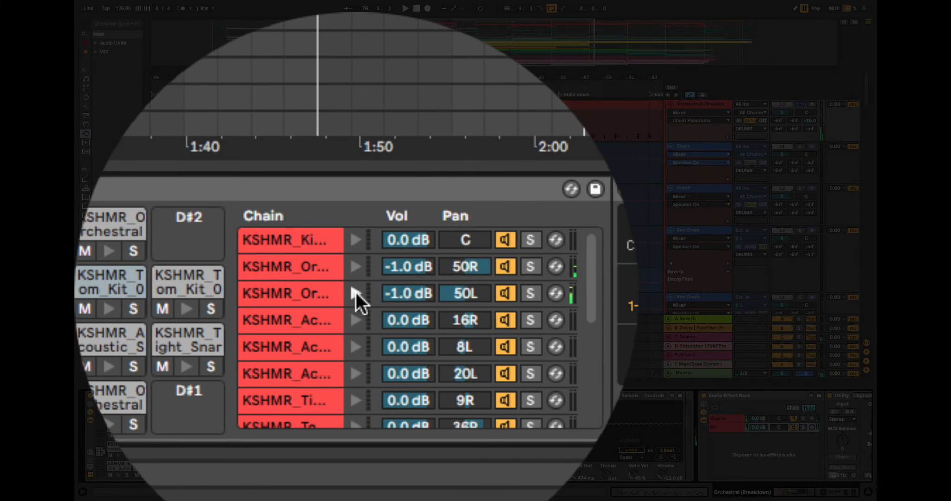
{"action": "left_click", "coordinate": [355, 320]}
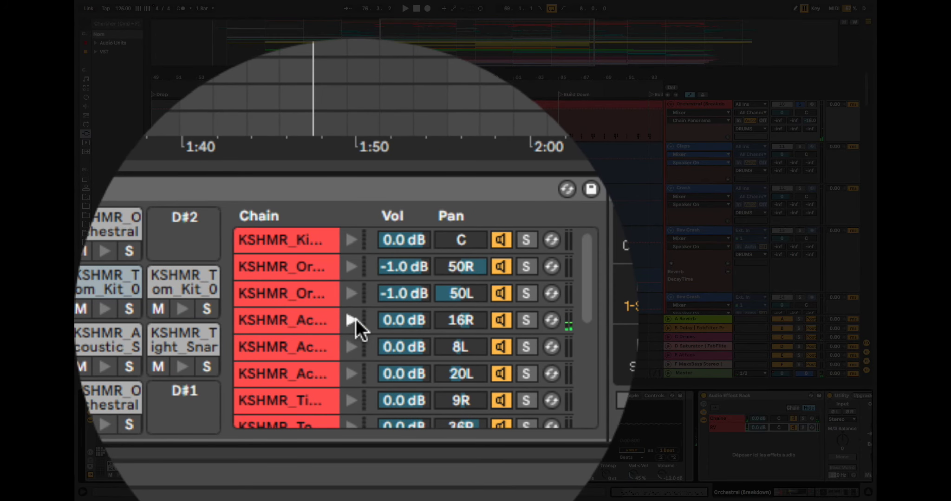
{"action": "scroll", "coordinate": [272, 454], "scroll_direction": "down", "scroll_amount": 2}
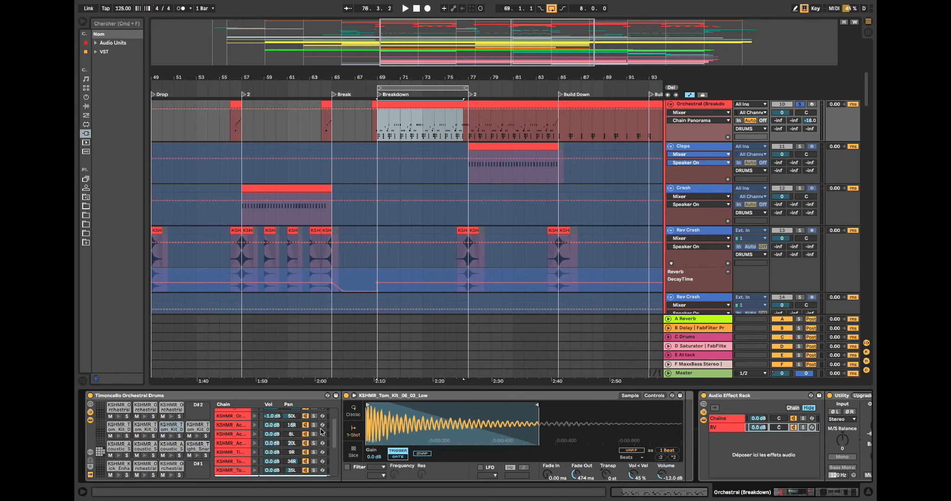
Play the Breakdown loop while viewing the clip's notes, return to the arrangement with the detail view hidden, and stop playback
{"action": "key", "text": "space"}
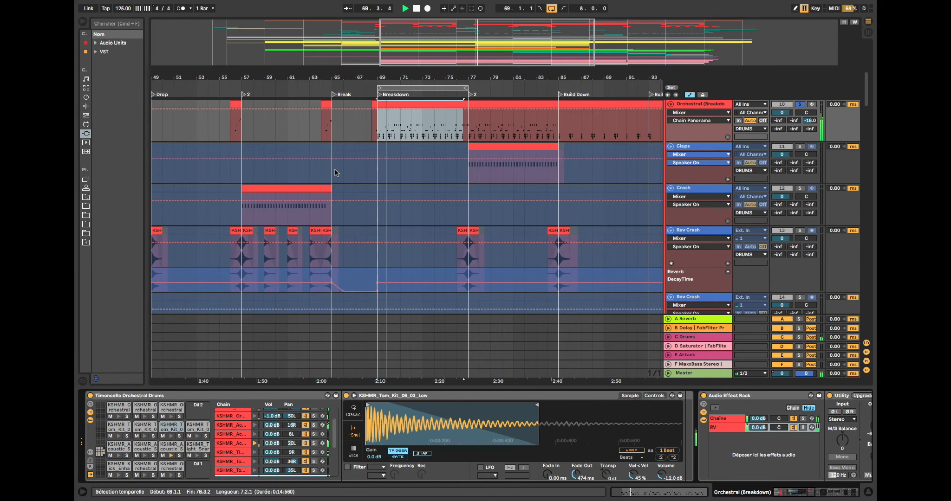
{"action": "double_click", "coordinate": [398, 122]}
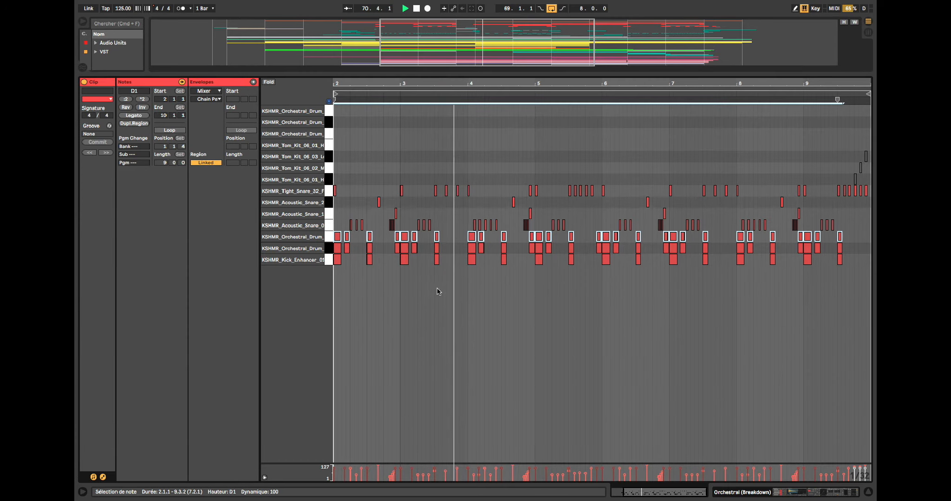
{"action": "key", "text": "space"}
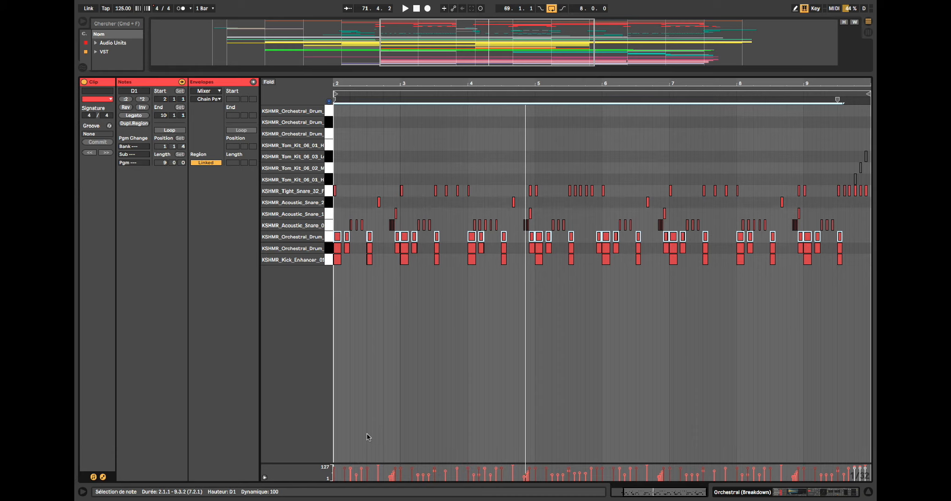
{"action": "key", "text": "space"}
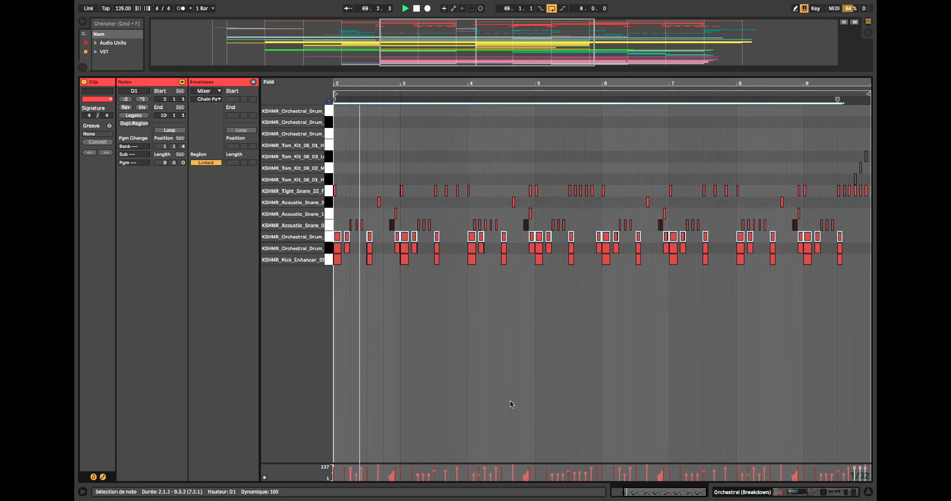
{"action": "key", "text": "Tab"}
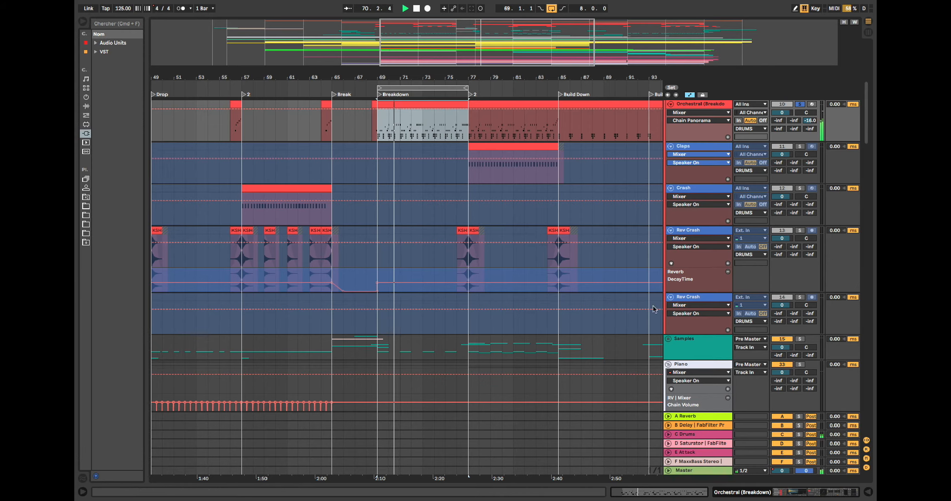
{"action": "scroll", "coordinate": [461, 221], "scroll_direction": "up", "scroll_amount": 2}
{"action": "key", "text": "space"}
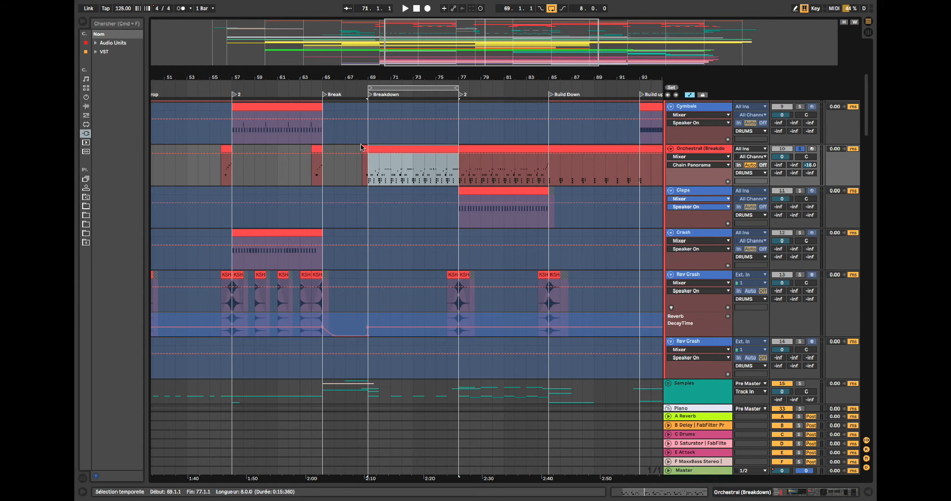
Listen to the Orchestral track's fill clips at bars 64 and 56 and its fill at bar 84
{"action": "left_click", "coordinate": [318, 149]}
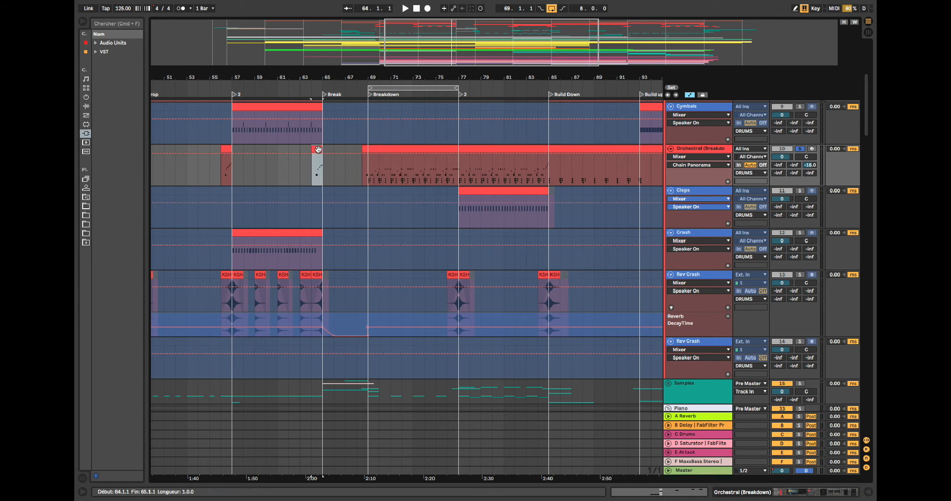
{"action": "key", "text": "space"}
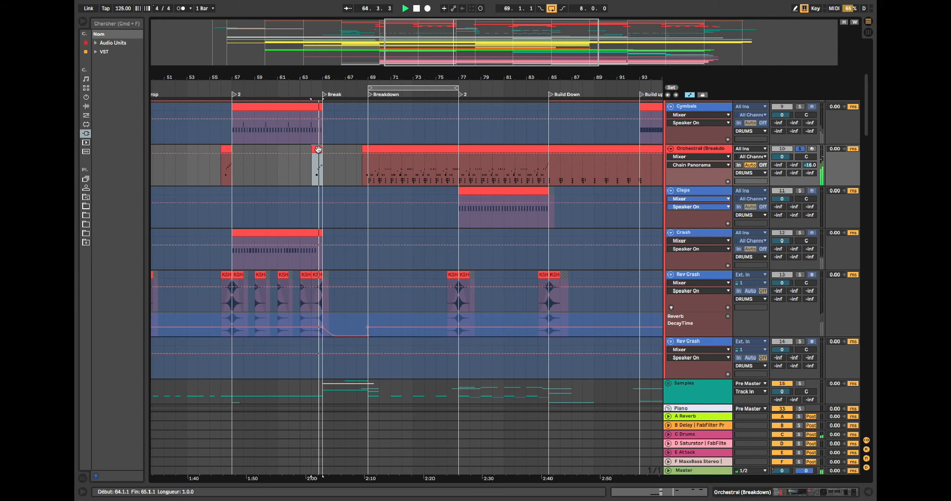
{"action": "key", "text": "space"}
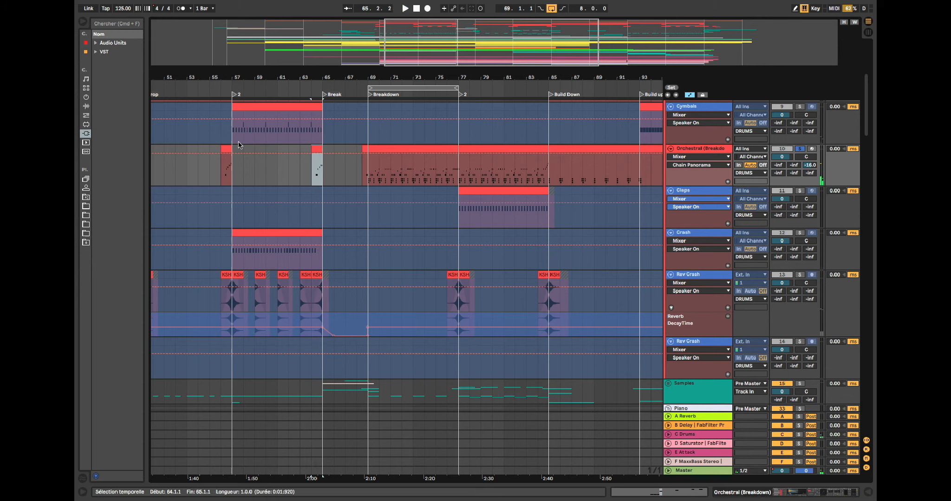
{"action": "left_click", "coordinate": [224, 148]}
{"action": "key", "text": "space"}
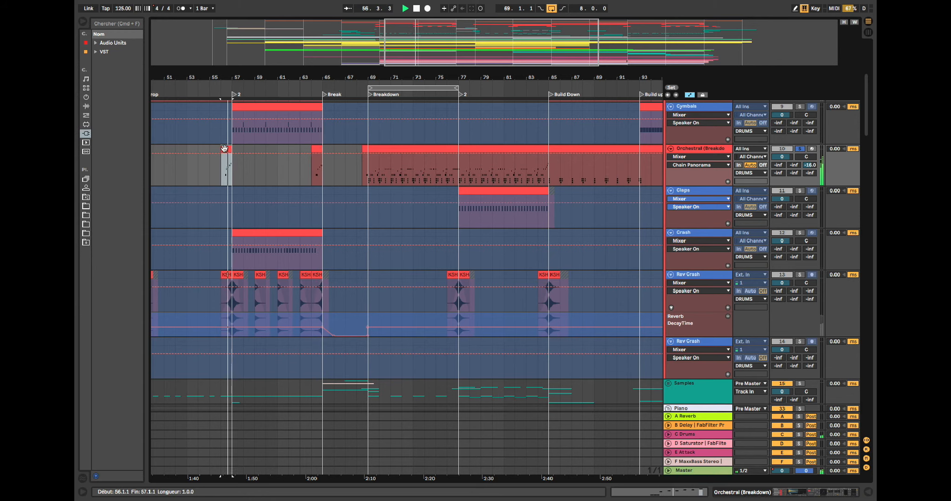
{"action": "key", "text": "space"}
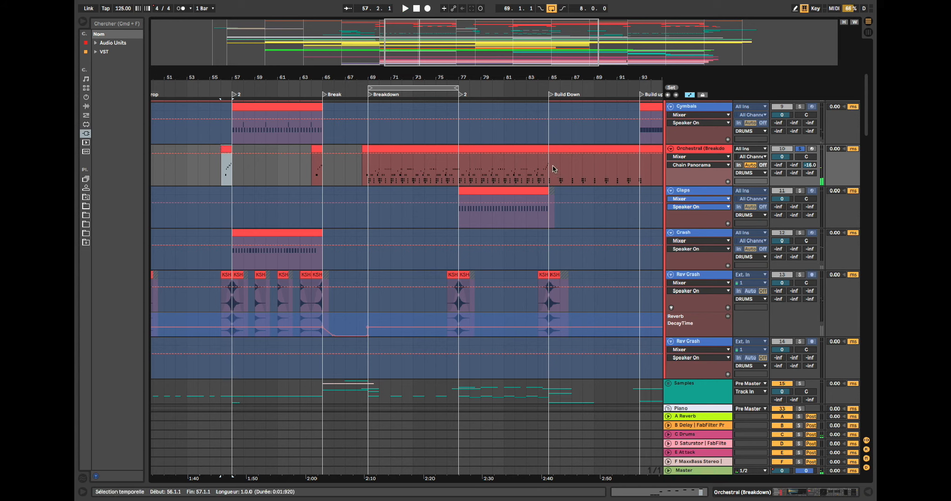
{"action": "left_click", "coordinate": [538, 162]}
{"action": "key", "text": "space"}
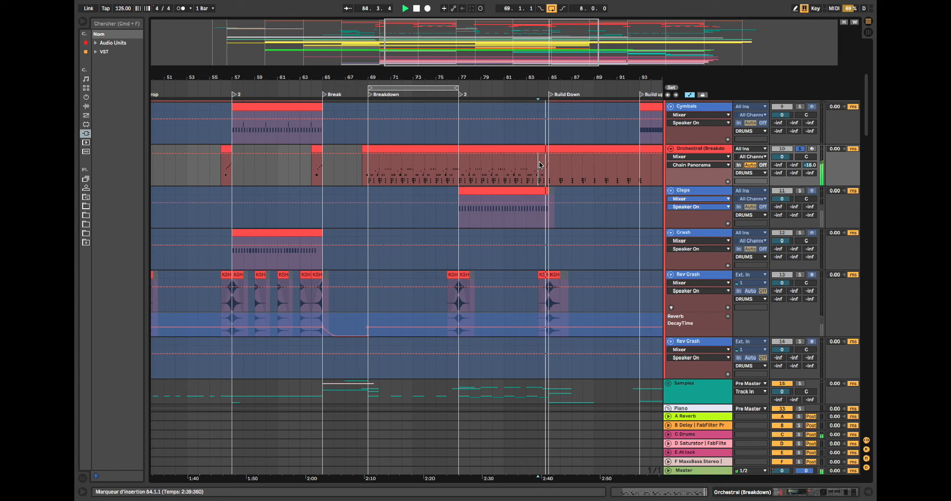
{"action": "key", "text": "space"}
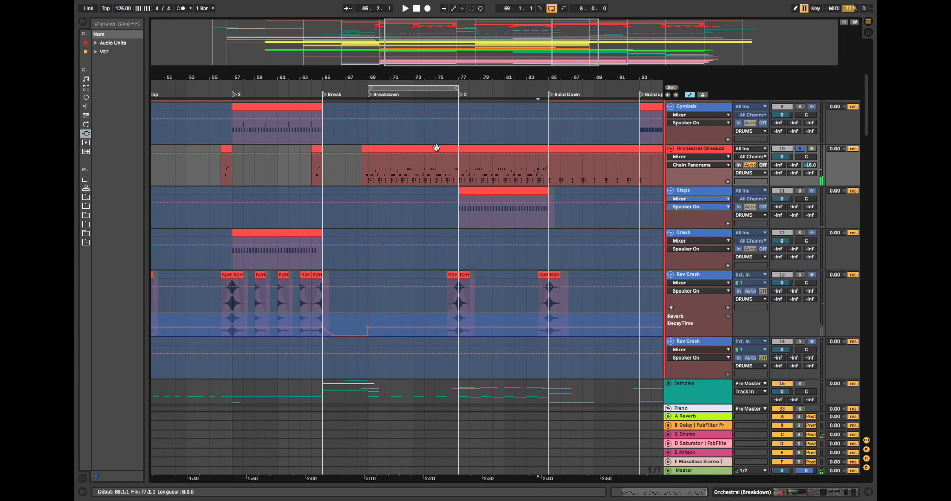
Select the Orchestral track's Breakdown clip at bar 69, unsolo the track, and play the section in the full mix
{"action": "left_click", "coordinate": [435, 146]}
{"action": "left_click", "coordinate": [799, 149]}
{"action": "key", "text": "space"}
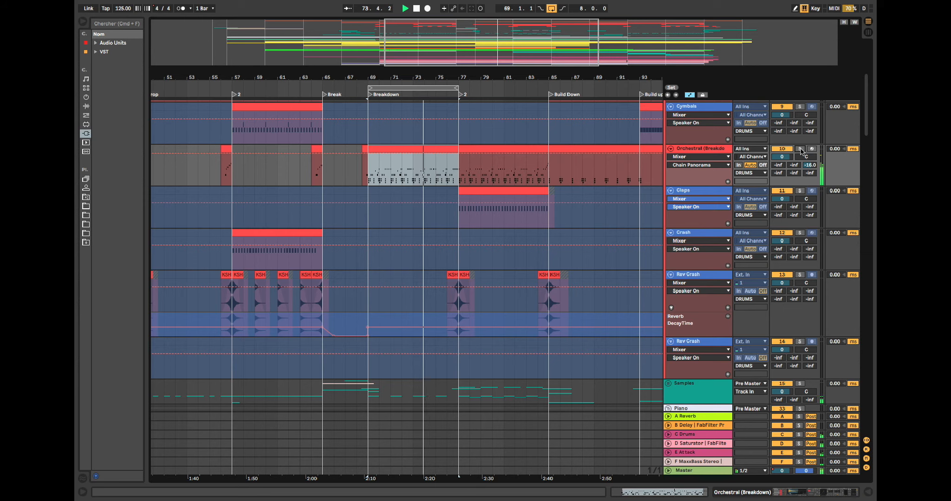
{"action": "key", "text": "space"}
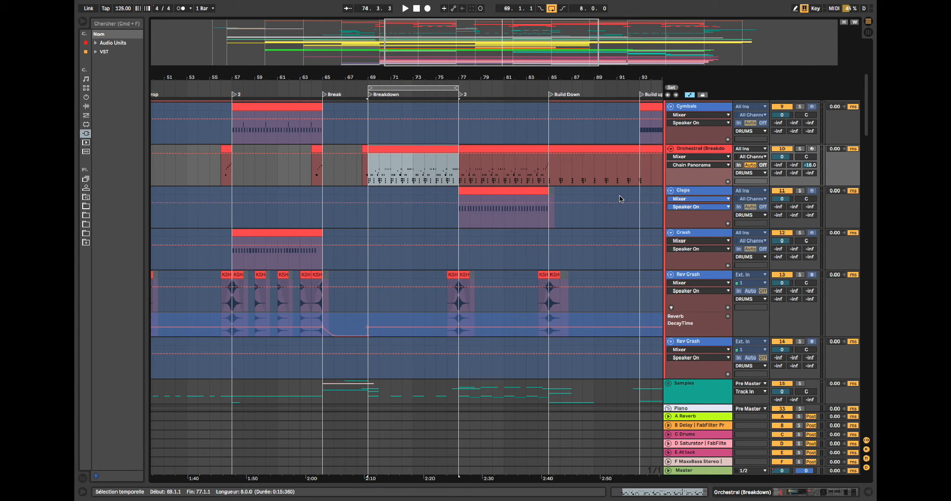
Collapse the DRUMS, Piano, PADS, SYNTHS & ARP and Bass ARP groups in the arrangement
{"action": "scroll", "coordinate": [620, 197], "scroll_direction": "up", "scroll_amount": 3}
{"action": "scroll", "coordinate": [622, 194], "scroll_direction": "up", "scroll_amount": 3}
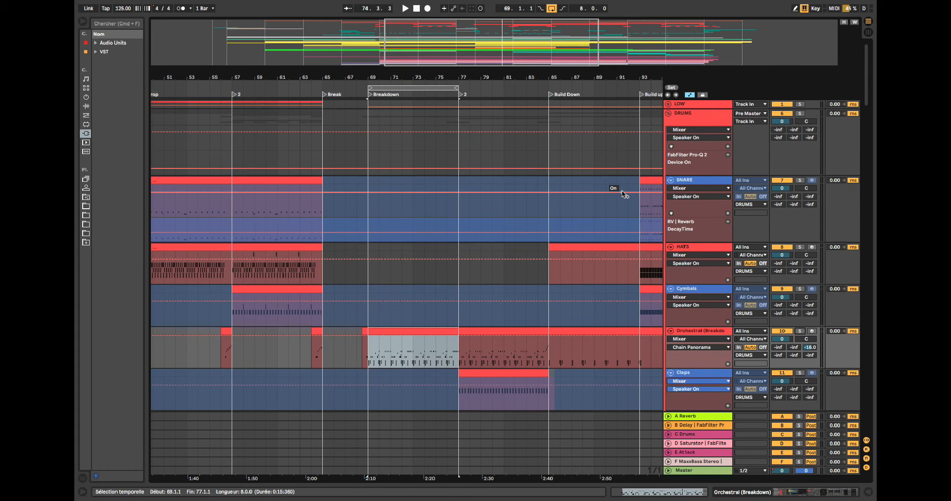
{"action": "left_click", "coordinate": [668, 114]}
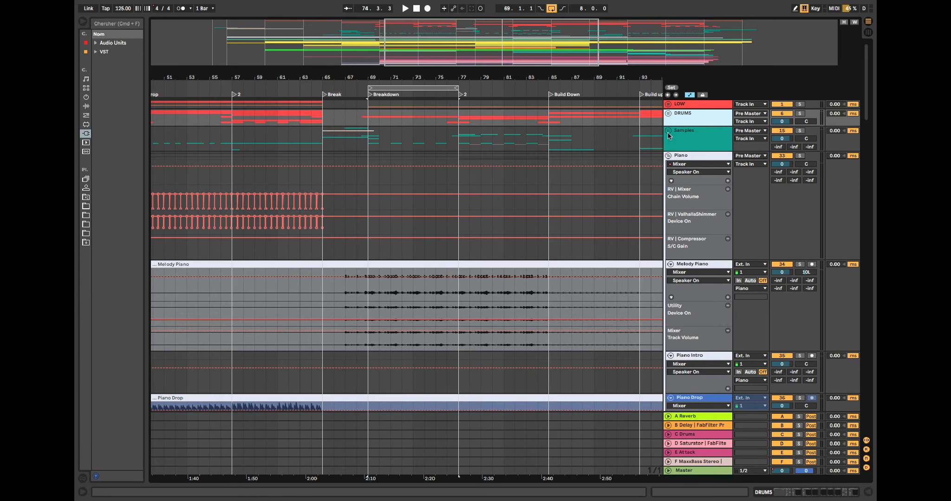
{"action": "left_click", "coordinate": [667, 156]}
{"action": "left_click", "coordinate": [668, 166]}
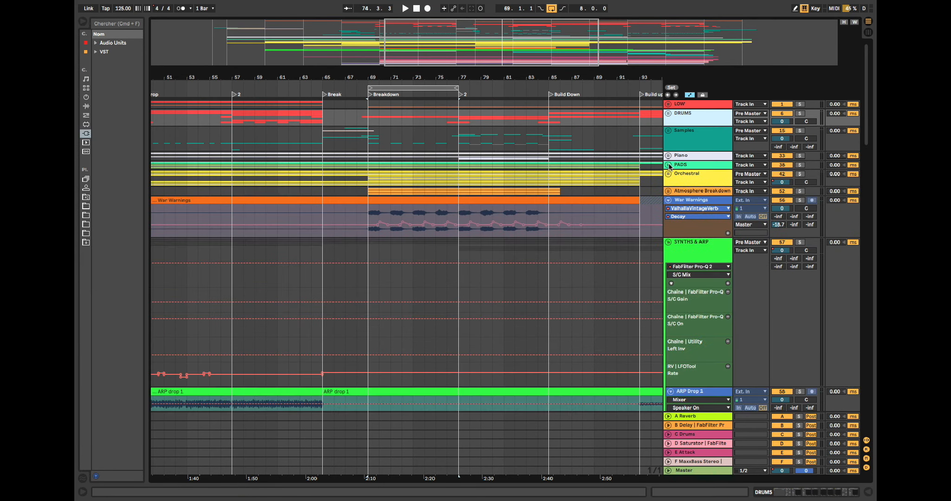
{"action": "left_click", "coordinate": [668, 243]}
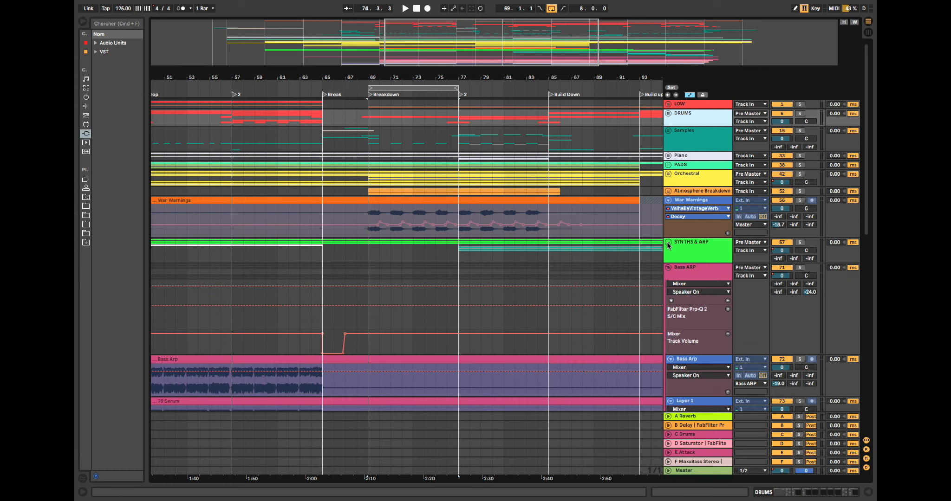
{"action": "left_click", "coordinate": [668, 268]}
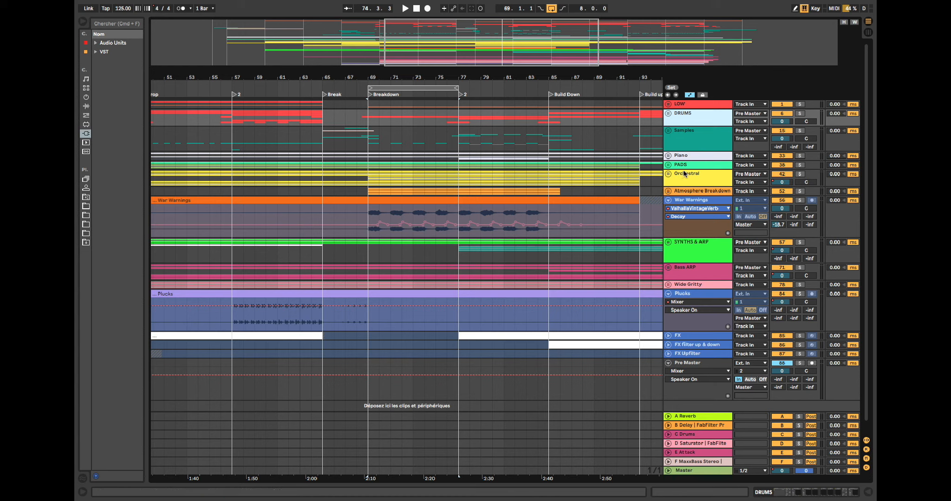
Show the SYNTHS & ARP group's devices and inspect the SIDE and MID chains of its audio effect rack
{"action": "left_click", "coordinate": [689, 247]}
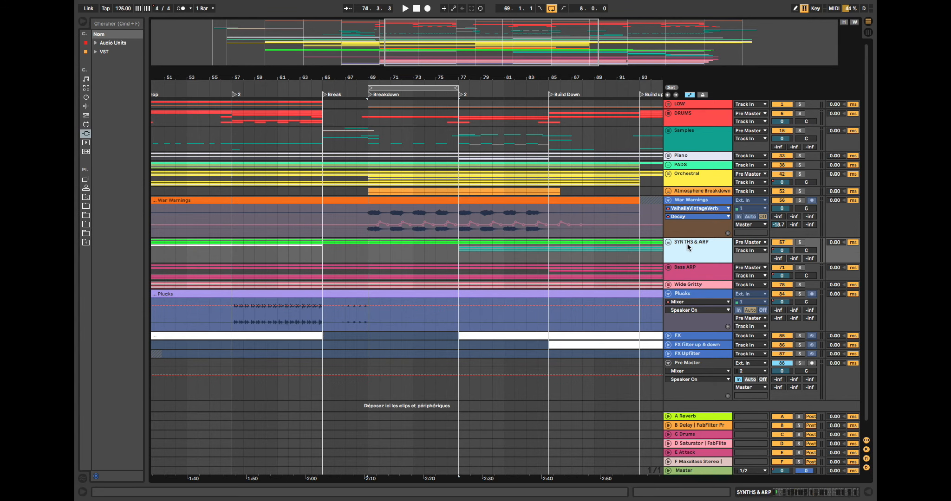
{"action": "key", "text": "d"}
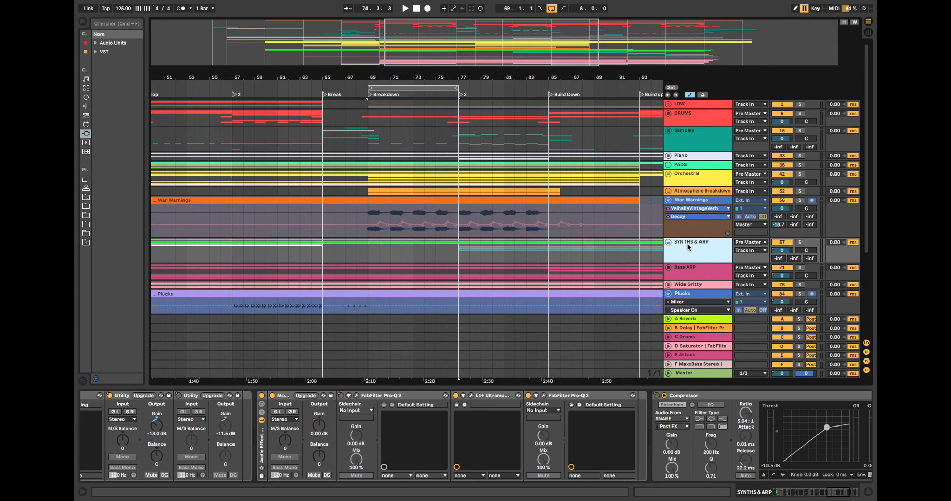
{"action": "left_click", "coordinate": [351, 433]}
{"action": "scroll", "coordinate": [351, 433], "scroll_direction": "left", "scroll_amount": 20}
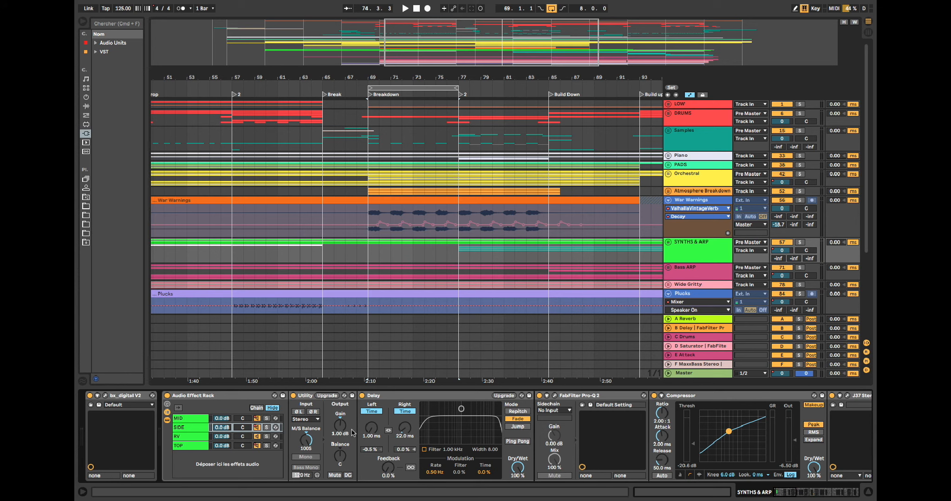
{"action": "left_click", "coordinate": [193, 419]}
{"action": "left_click", "coordinate": [193, 425]}
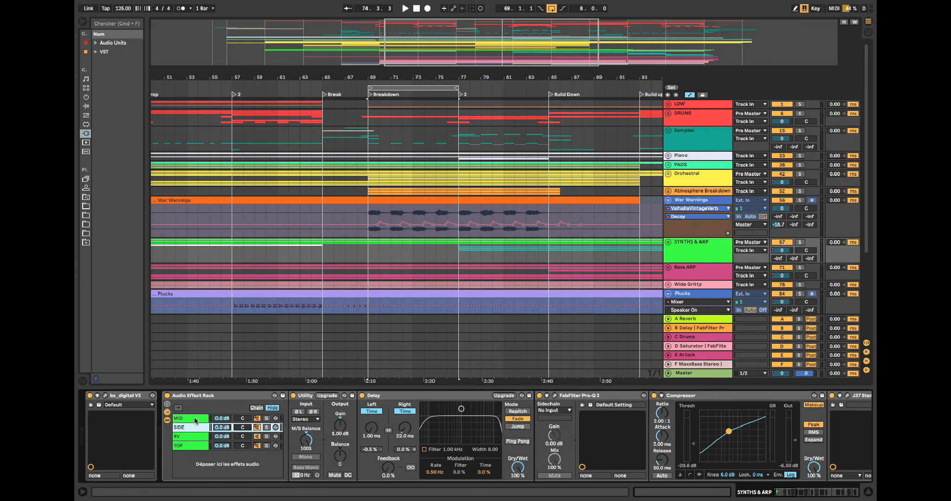
{"action": "left_click", "coordinate": [194, 419]}
Insert a new audio track below the Pre Master track and select it
{"action": "scroll", "coordinate": [692, 288], "scroll_direction": "down", "scroll_amount": 5}
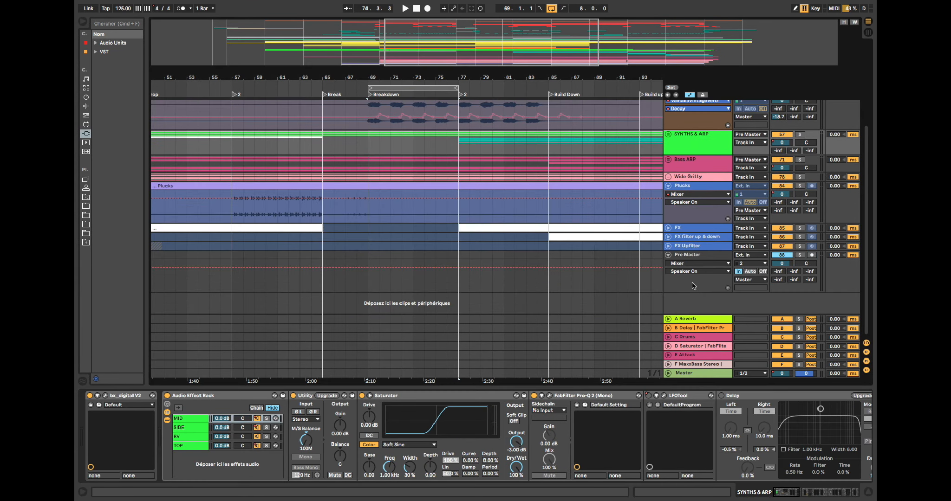
{"action": "left_click", "coordinate": [689, 258]}
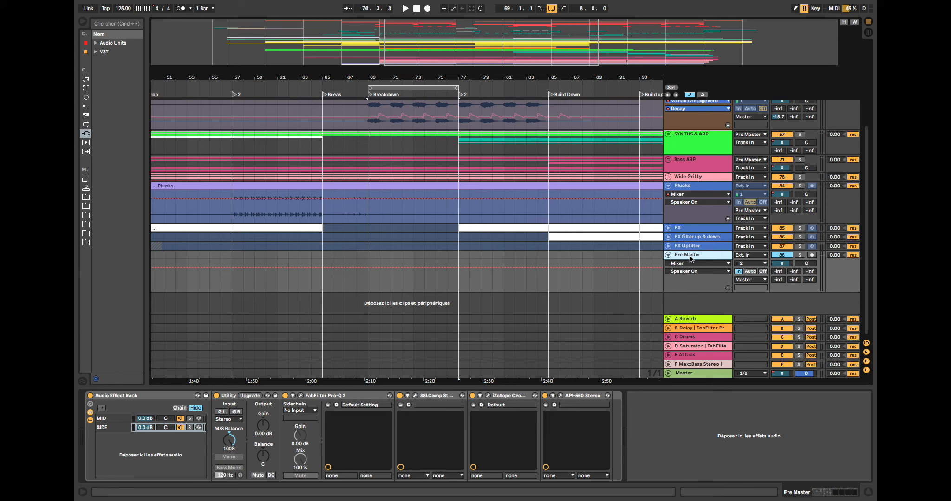
{"action": "key", "text": "super+t"}
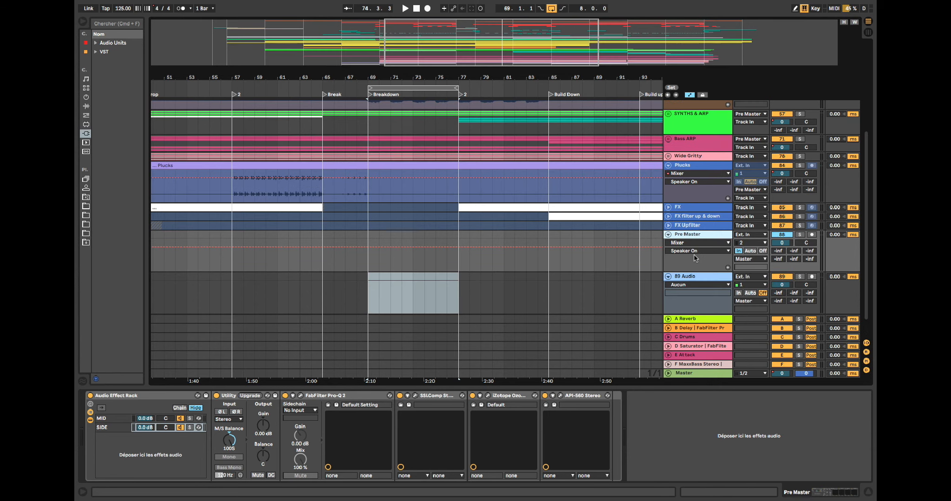
{"action": "scroll", "coordinate": [690, 251], "scroll_direction": "down", "scroll_amount": 1}
{"action": "left_click", "coordinate": [690, 256]}
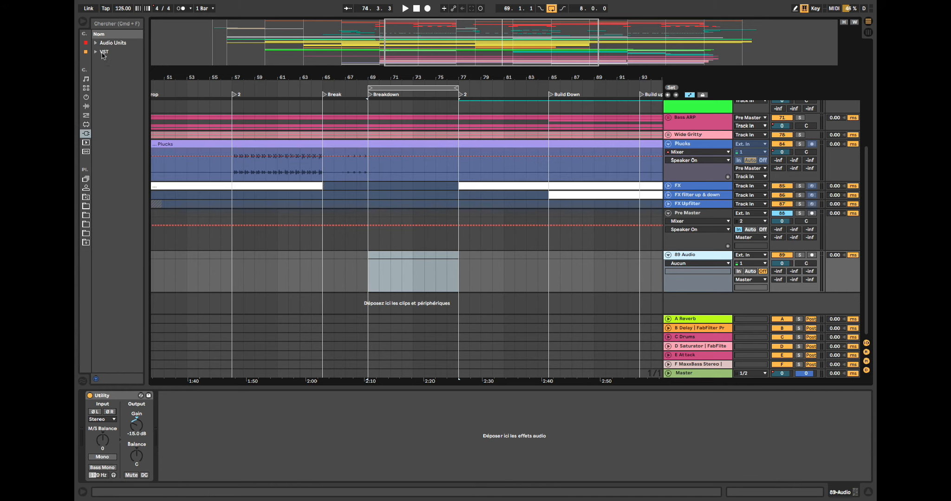
Widen the browser, load Mid & Side.adg from the Utility folder of My Audio effects onto the new audio track, and close the plug-in window
{"action": "left_click_drag", "start_coordinate": [148, 102], "coordinate": [187, 98]}
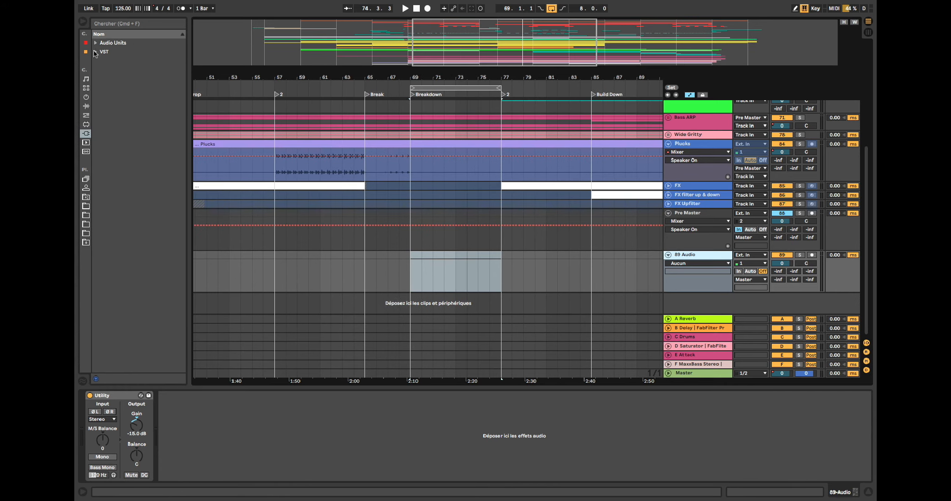
{"action": "left_click", "coordinate": [84, 50]}
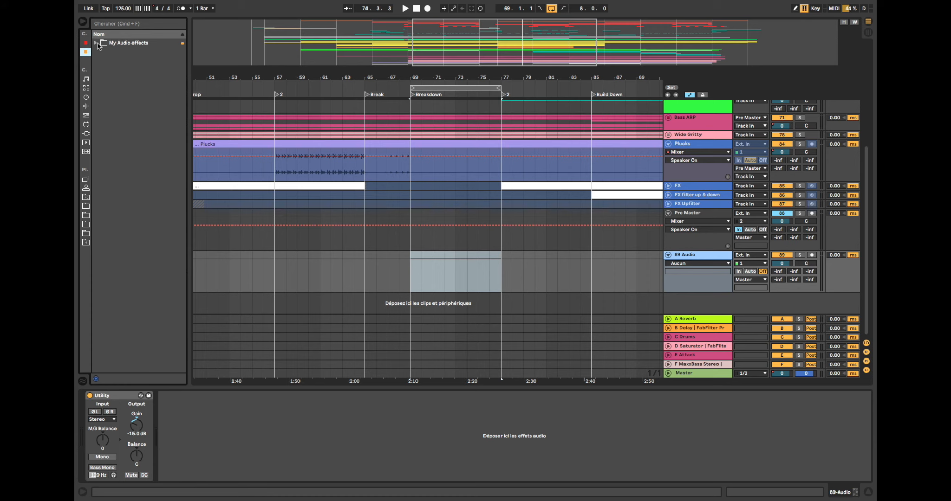
{"action": "left_click", "coordinate": [96, 44]}
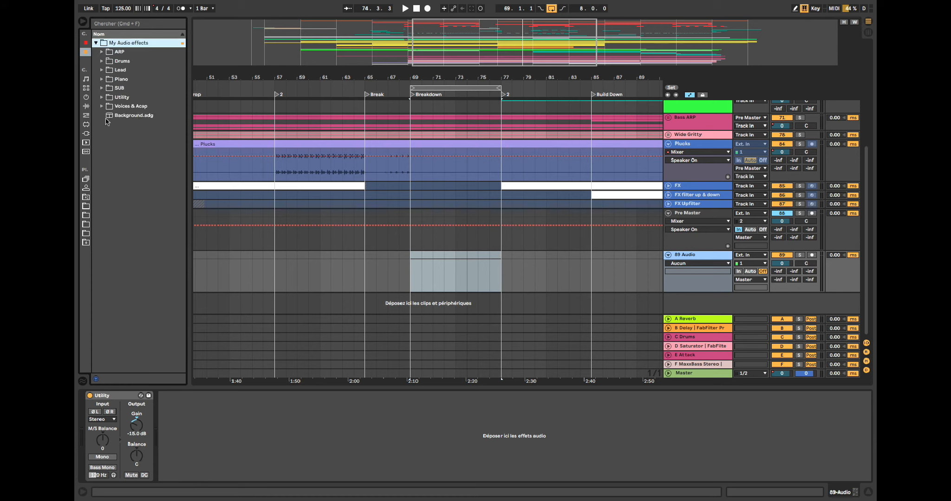
{"action": "left_click", "coordinate": [101, 98]}
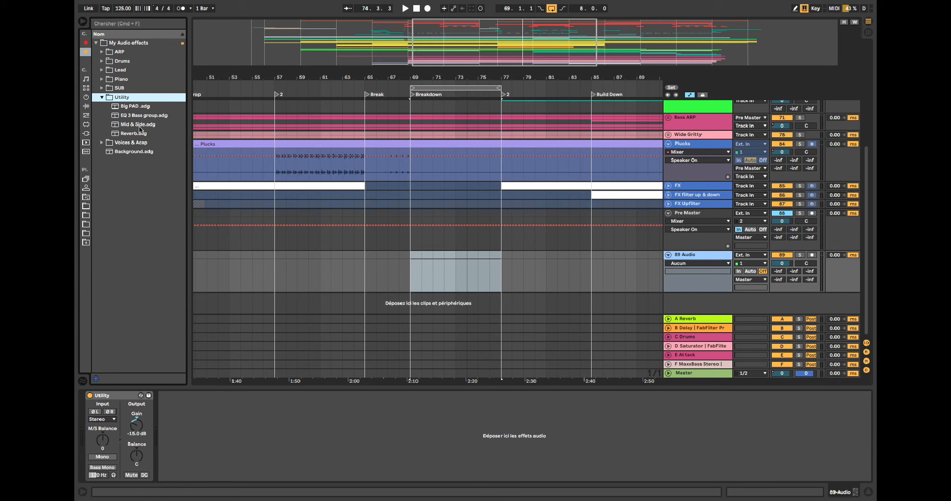
{"action": "left_click_drag", "start_coordinate": [138, 127], "coordinate": [221, 434]}
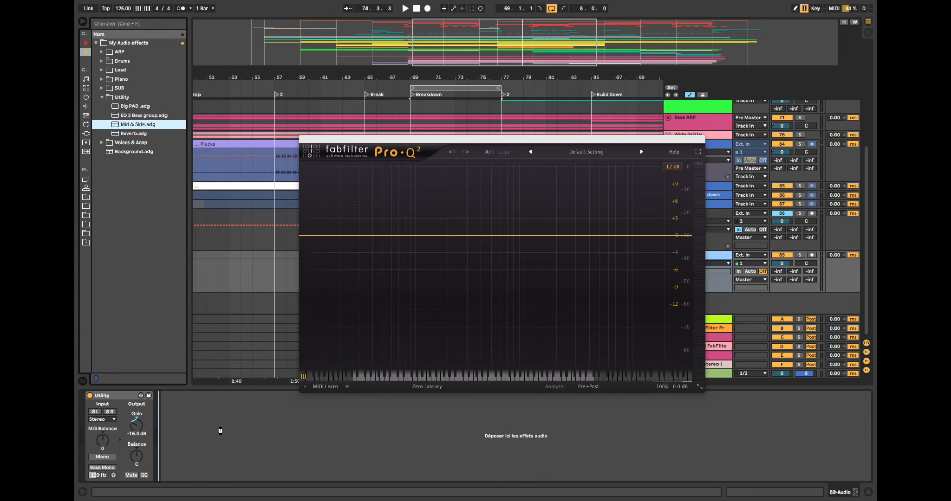
{"action": "left_click", "coordinate": [308, 144]}
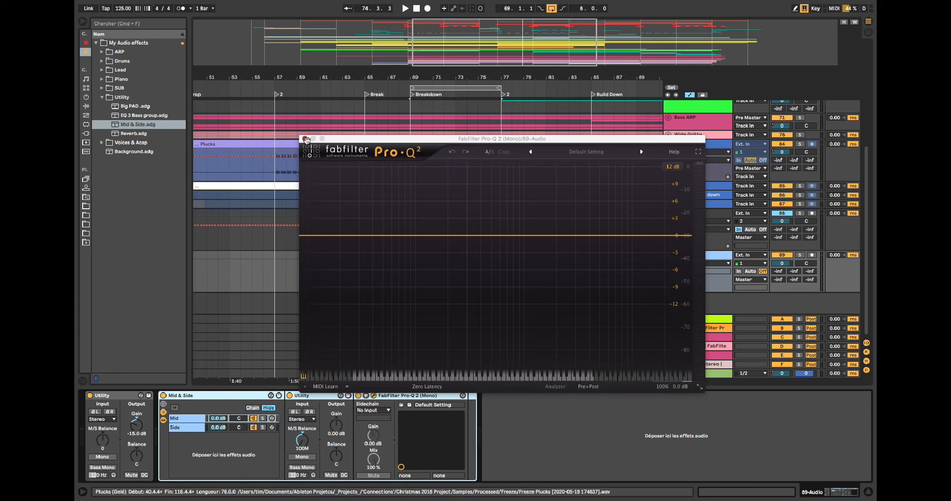
{"action": "left_click", "coordinate": [305, 139]}
Examine the Utility M/S Balance in the Mid & Side rack's Mid and Side chains
{"action": "left_click", "coordinate": [182, 420]}
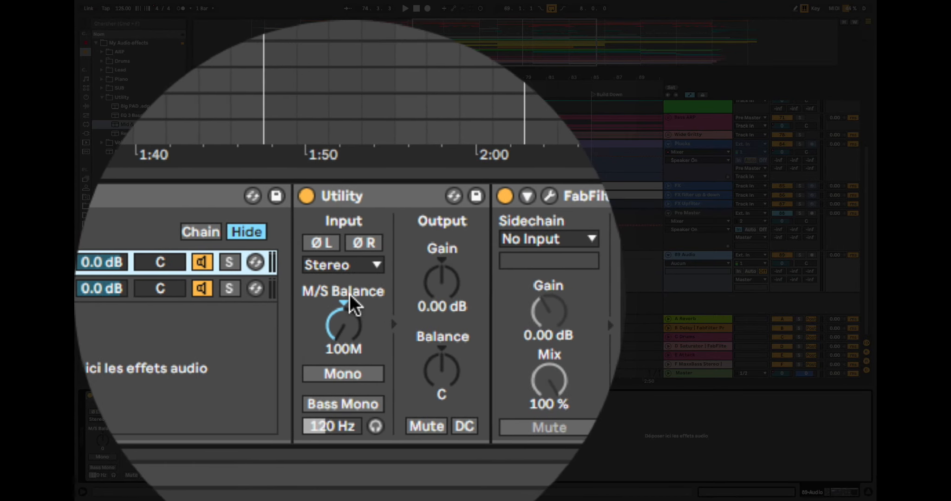
{"action": "right_click", "coordinate": [349, 291]}
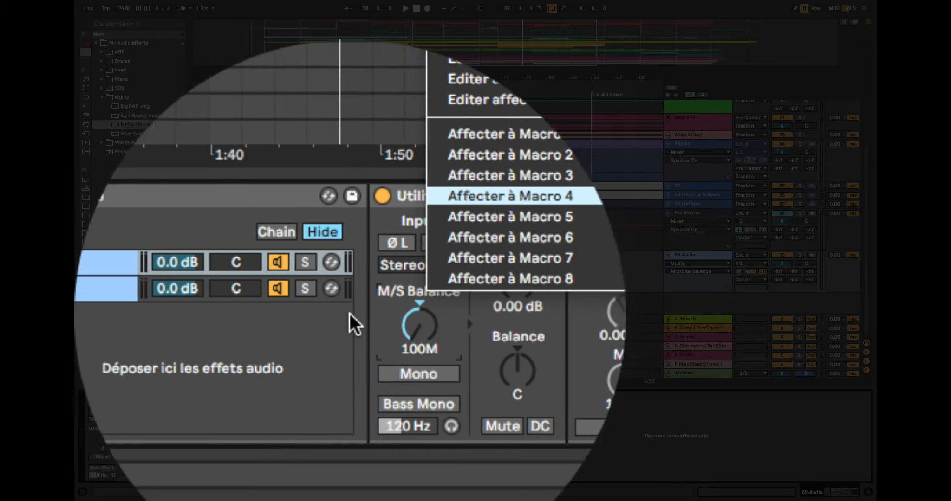
{"action": "left_click", "coordinate": [349, 391]}
{"action": "left_click", "coordinate": [349, 300]}
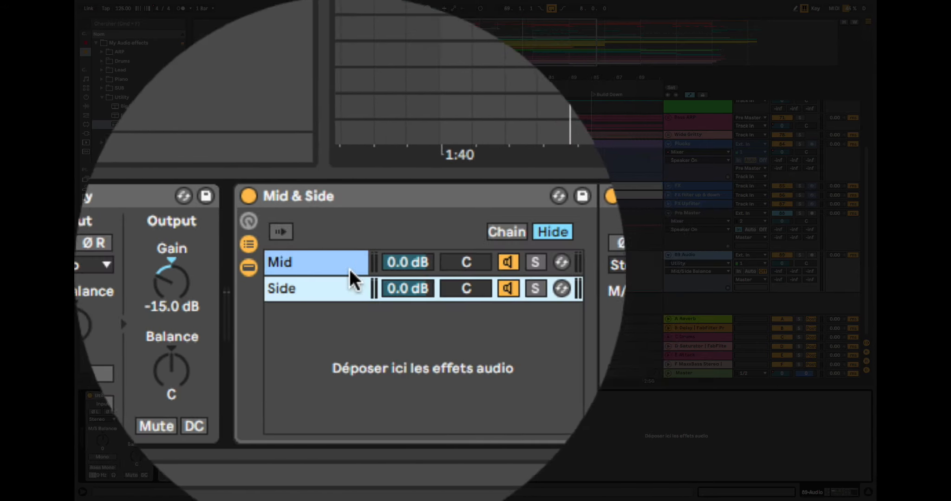
{"action": "left_click", "coordinate": [203, 417]}
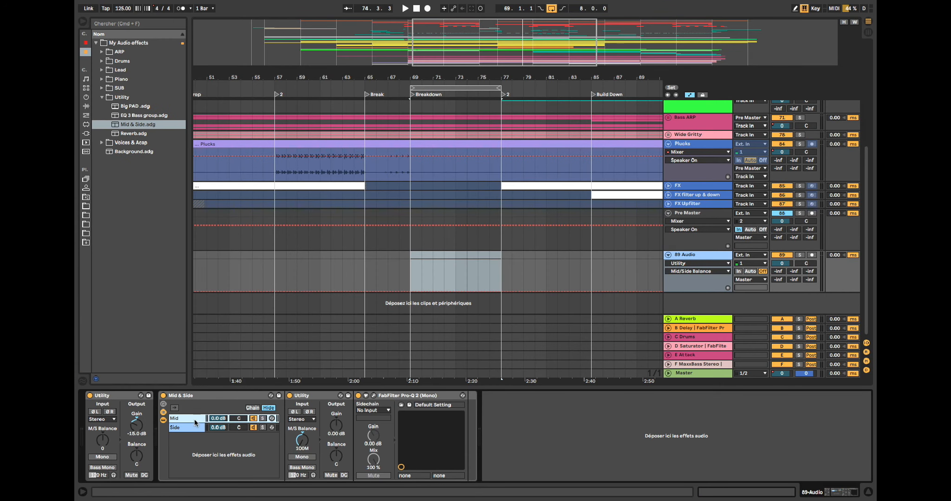
View the FabFilter Pro-Q 2 in the Mid chain and the Pro-Q 3 in the Side chain, closing each plug-in window
{"action": "left_click", "coordinate": [374, 396]}
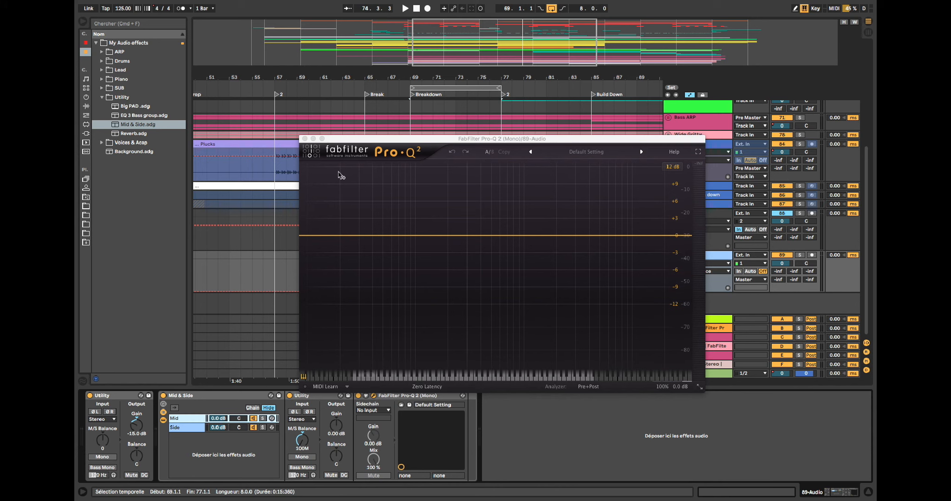
{"action": "left_click", "coordinate": [305, 139]}
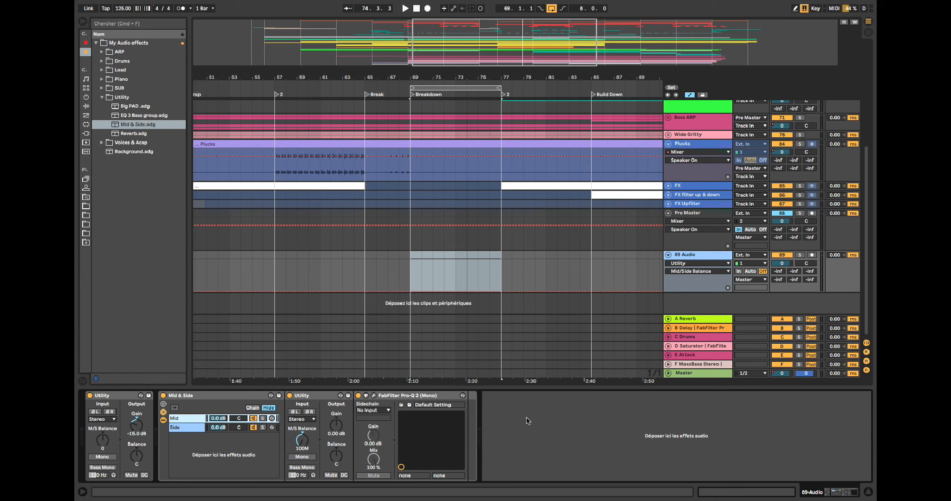
{"action": "left_click", "coordinate": [197, 428]}
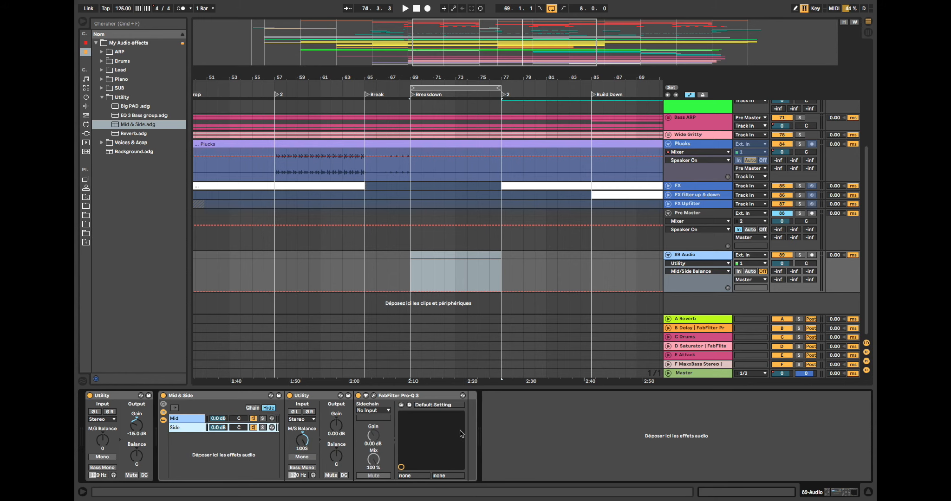
{"action": "left_click", "coordinate": [373, 396]}
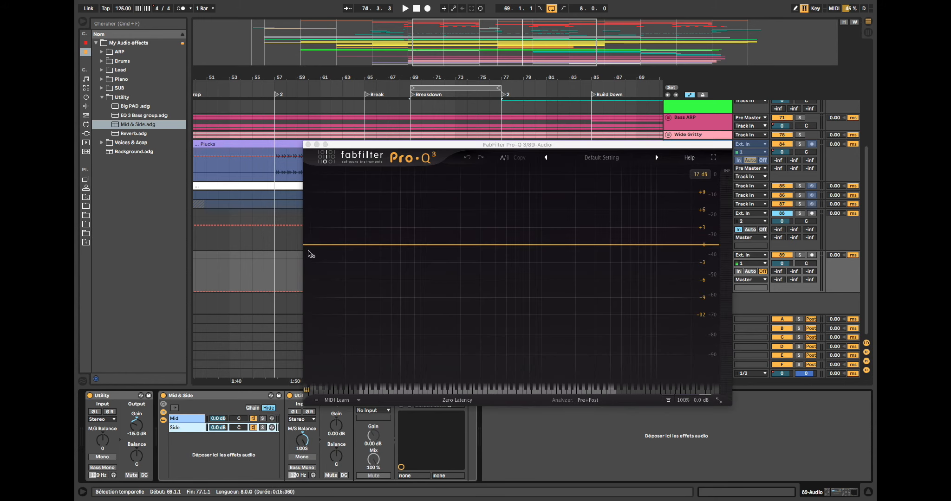
{"action": "left_click", "coordinate": [308, 145]}
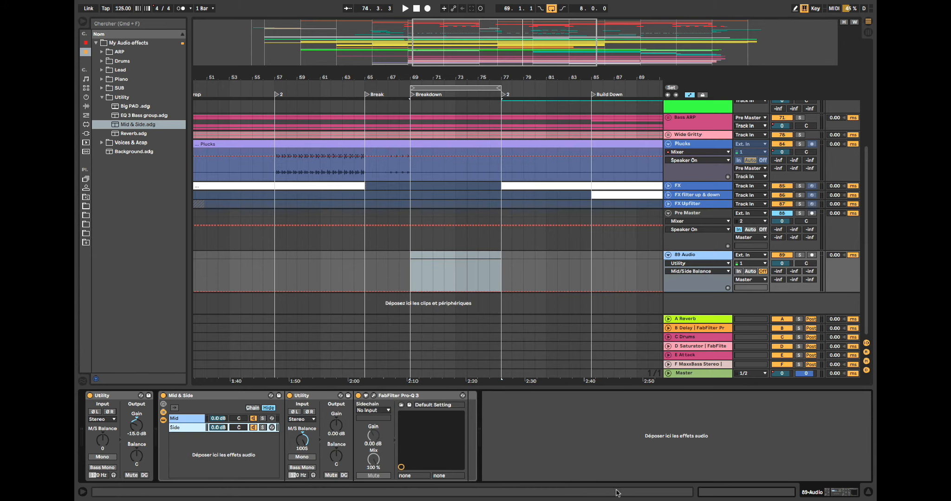
Delete the new audio track holding the Mid & Side rack
{"action": "left_click", "coordinate": [595, 470]}
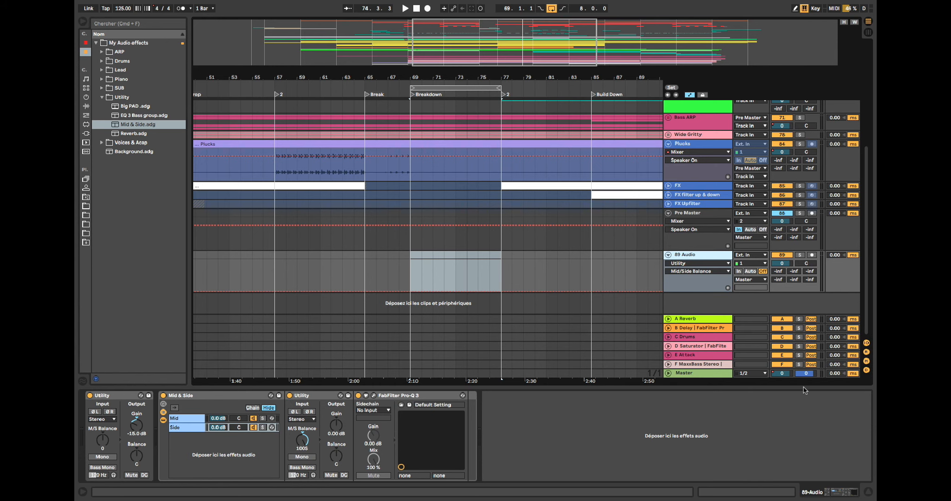
{"action": "key", "text": "Delete"}
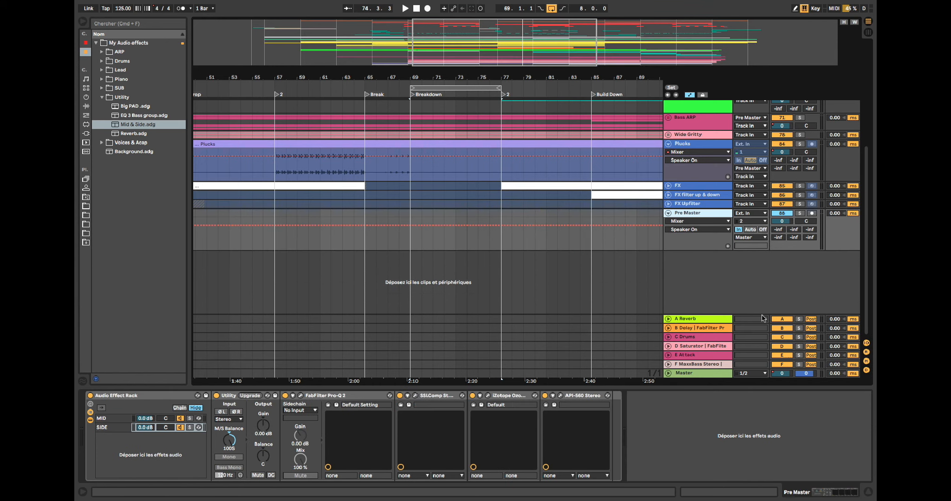
Inspect the effect racks on the Wide Gritty, Bass ARP and Orchestral groups, including the Orchestral rack's Mid chain
{"action": "scroll", "coordinate": [710, 230], "scroll_direction": "up", "scroll_amount": 5}
{"action": "scroll", "coordinate": [701, 229], "scroll_direction": "up", "scroll_amount": 2}
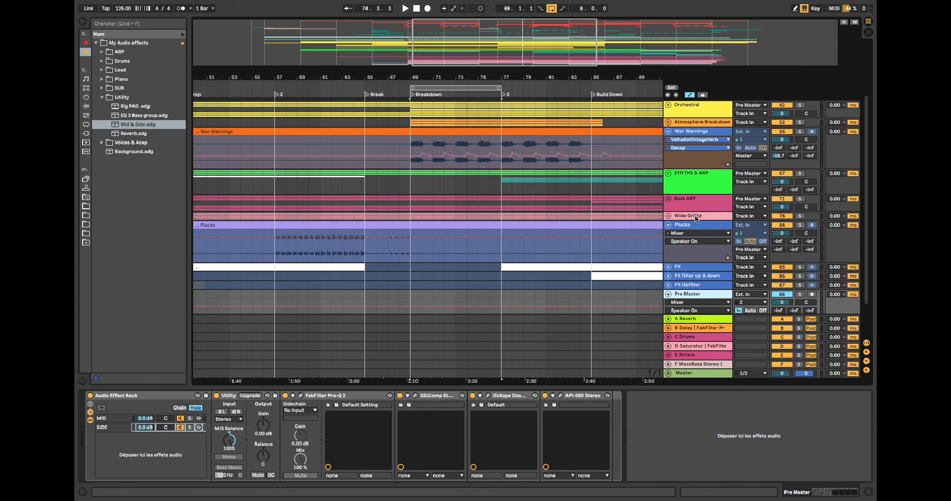
{"action": "left_click", "coordinate": [693, 218]}
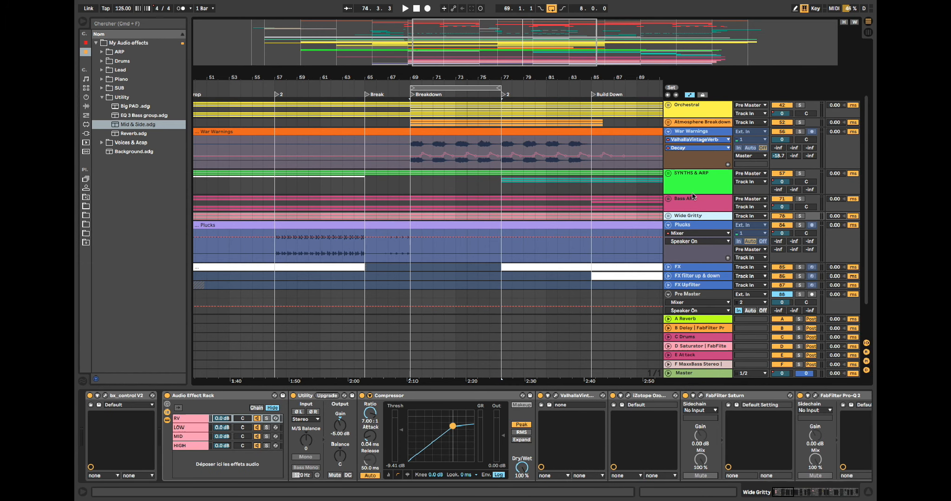
{"action": "left_click", "coordinate": [688, 201]}
{"action": "scroll", "coordinate": [688, 200], "scroll_direction": "up", "scroll_amount": 5}
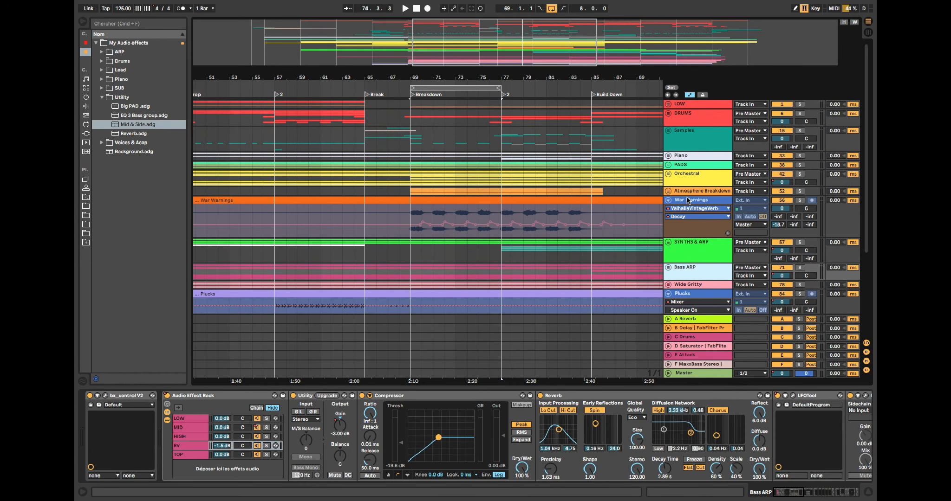
{"action": "left_click", "coordinate": [689, 178]}
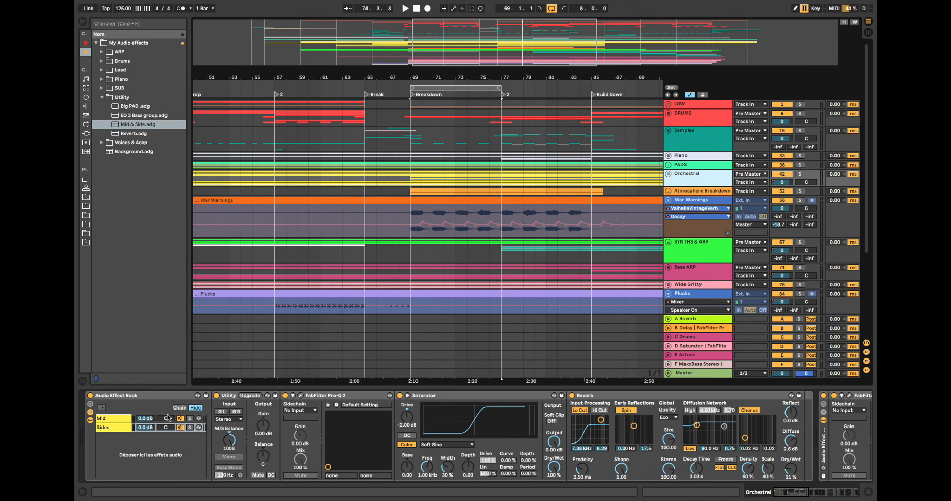
{"action": "left_click", "coordinate": [121, 419]}
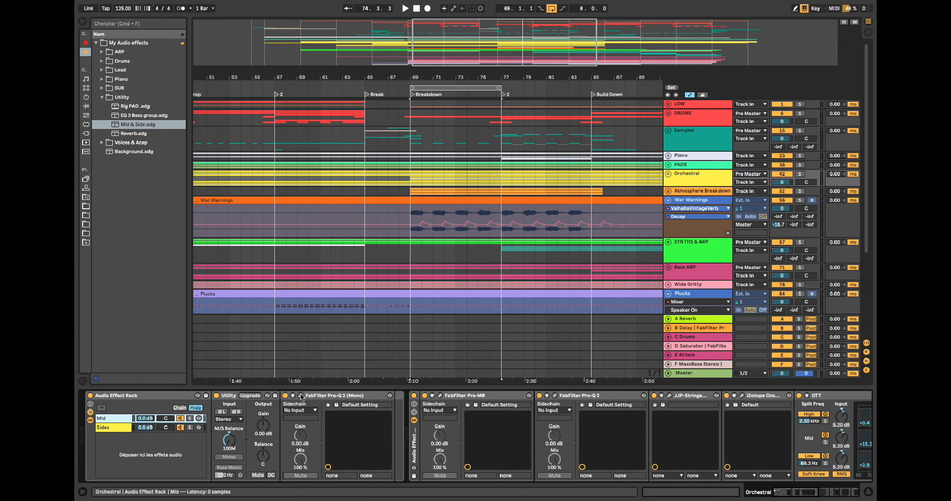
Unfold the Orchestral group, solo it and play the arrangement from the first Intro marker
{"action": "left_click", "coordinate": [687, 178]}
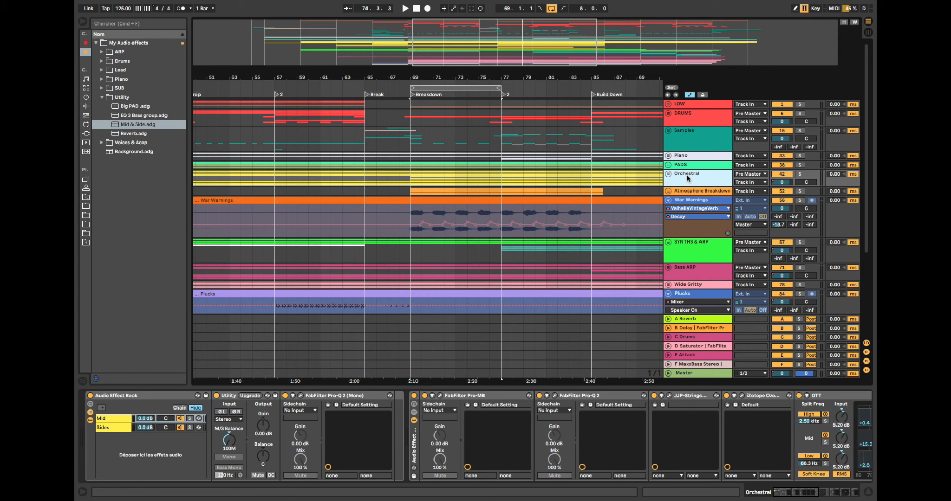
{"action": "left_click", "coordinate": [668, 174]}
{"action": "mouse_move", "coordinate": [559, 55]}
{"action": "left_mouse_down"}
{"action": "mouse_move", "coordinate": [559, 32]}
{"action": "mouse_move", "coordinate": [602, 32]}
{"action": "mouse_move", "coordinate": [459, 31]}
{"action": "mouse_move", "coordinate": [496, 31]}
{"action": "left_mouse_up"}
{"action": "left_click", "coordinate": [287, 217]}
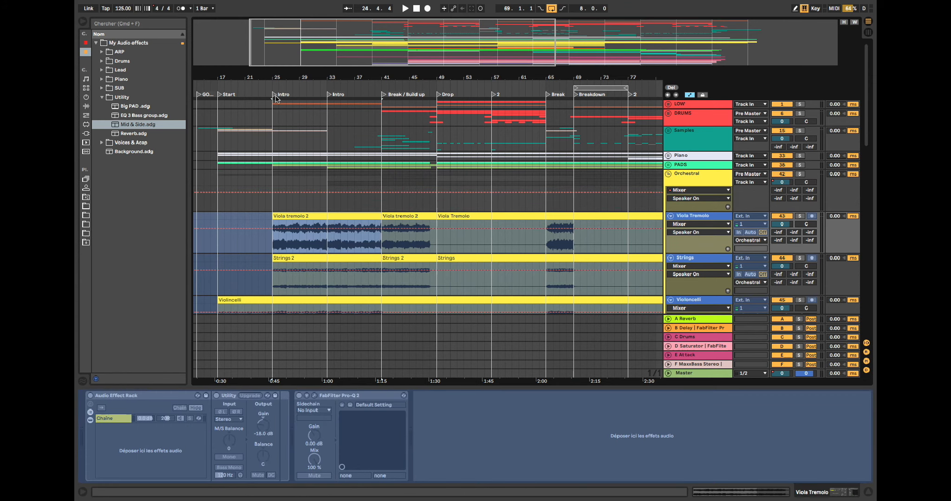
{"action": "left_click", "coordinate": [279, 162]}
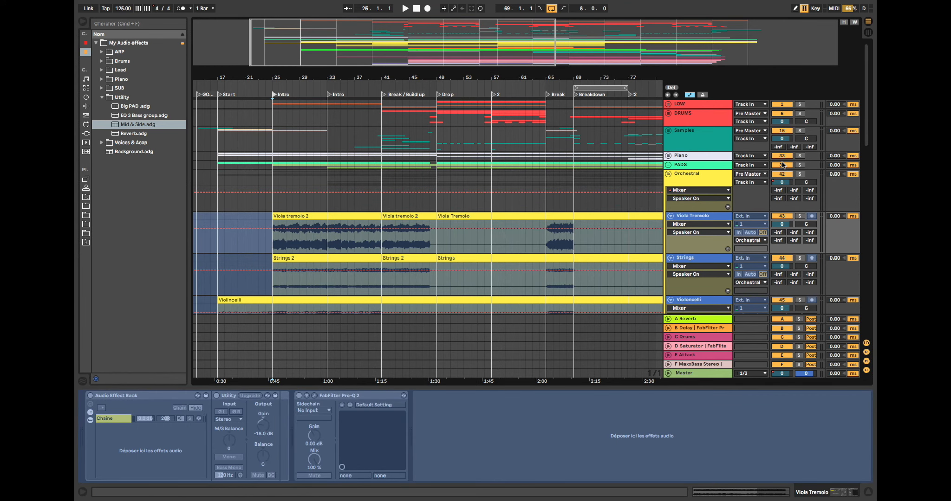
{"action": "key", "text": "space"}
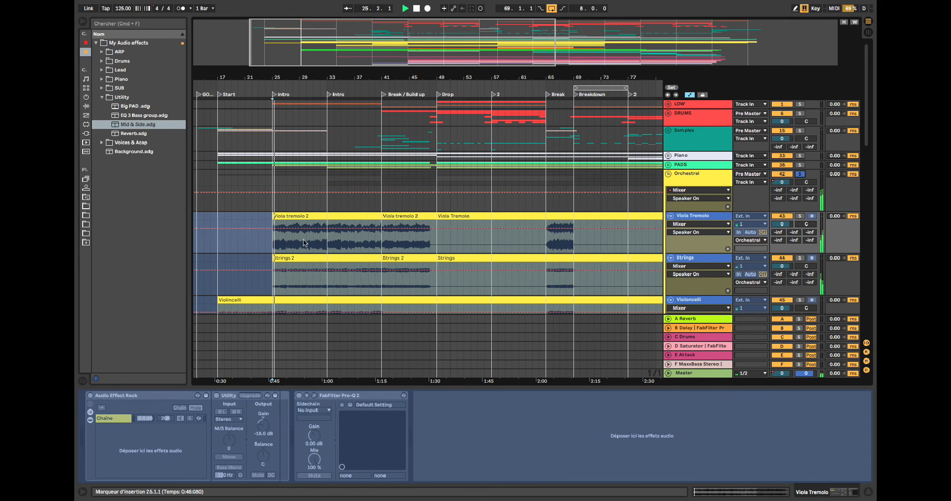
Play from the second Intro marker and loop the Viola Tremolo section from bar 33 to bar 41
{"action": "left_click_drag", "start_coordinate": [274, 241], "coordinate": [327, 242]}
{"action": "scroll", "coordinate": [328, 240], "scroll_direction": "down", "scroll_amount": 10}
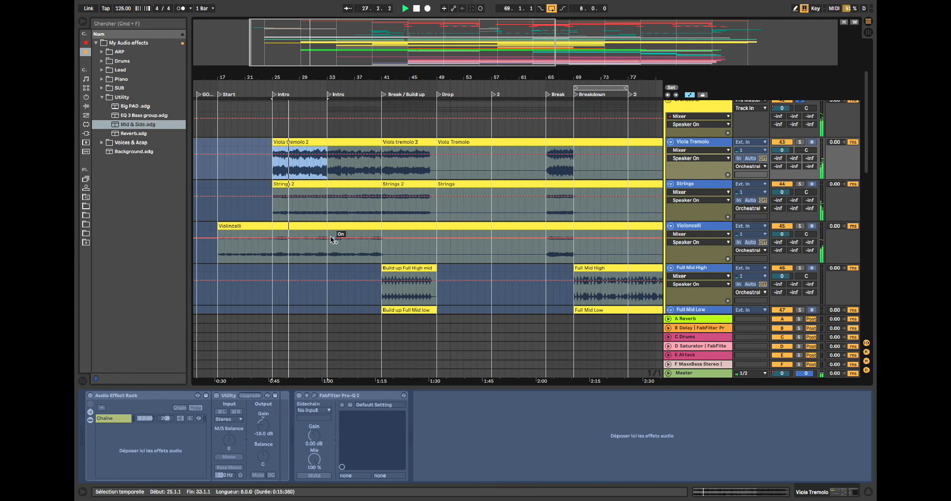
{"action": "scroll", "coordinate": [331, 237], "scroll_direction": "up", "scroll_amount": 5}
{"action": "key", "text": "space"}
{"action": "left_click", "coordinate": [329, 96]}
{"action": "key", "text": "space"}
{"action": "left_click_drag", "start_coordinate": [328, 135], "coordinate": [380, 146]}
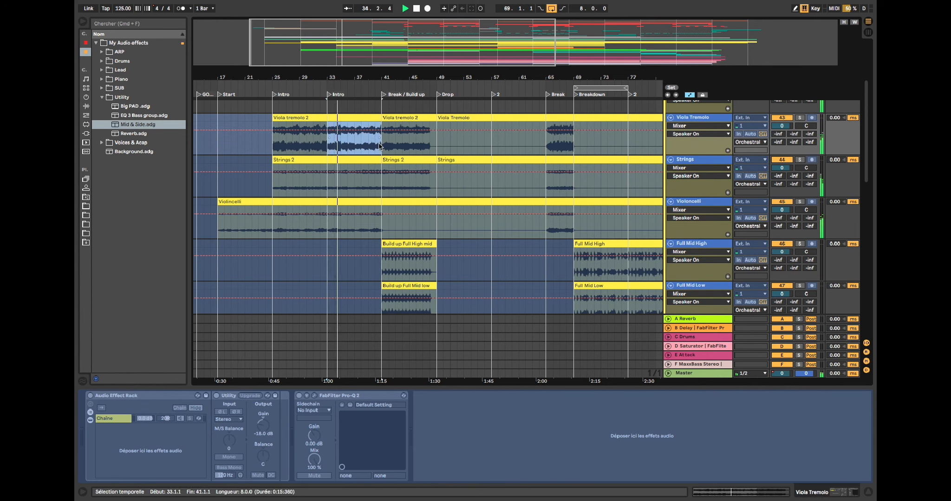
{"action": "key", "text": "super+l"}
{"action": "scroll", "coordinate": [543, 217], "scroll_direction": "up", "scroll_amount": 4}
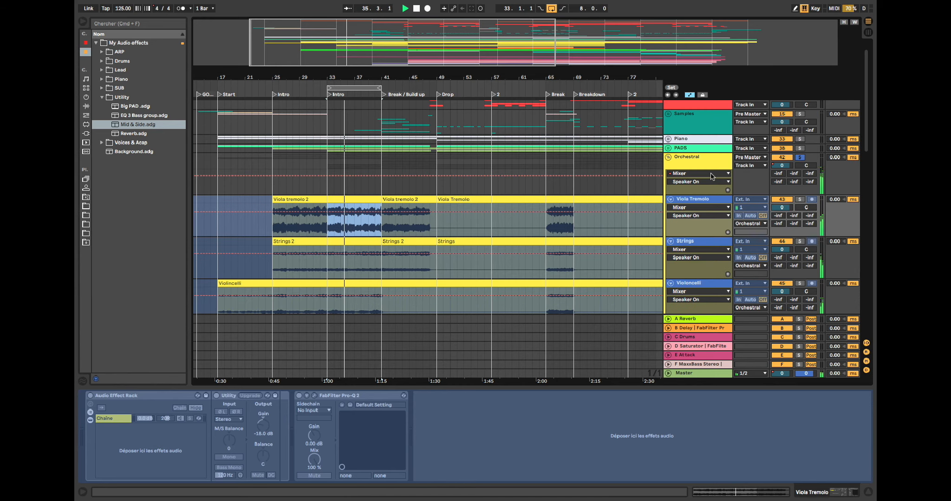
Show the FabFilter Pro-Q 2 windows of the Orchestral rack's Mid and Sides chains side by side
{"action": "left_click", "coordinate": [697, 160]}
{"action": "scroll", "coordinate": [354, 252], "scroll_direction": "down", "scroll_amount": 1}
{"action": "key", "text": "space"}
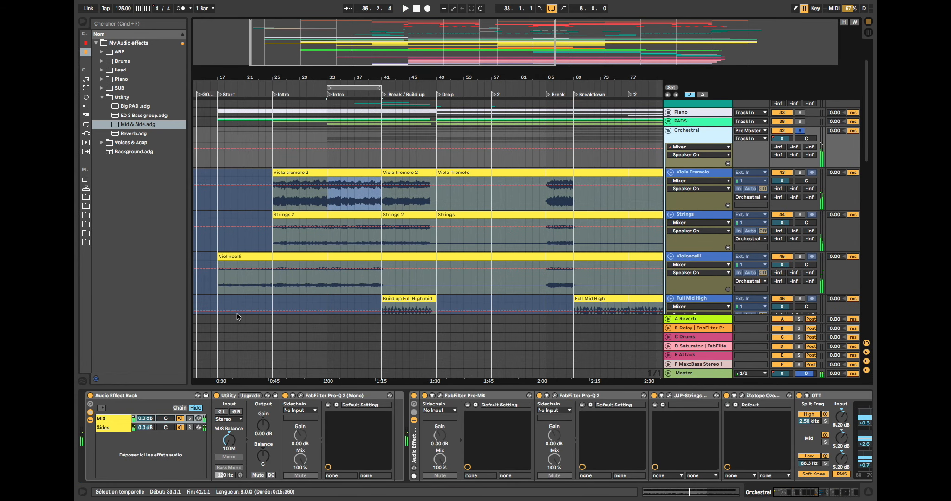
{"action": "left_click", "coordinate": [115, 422]}
{"action": "left_click", "coordinate": [300, 395]}
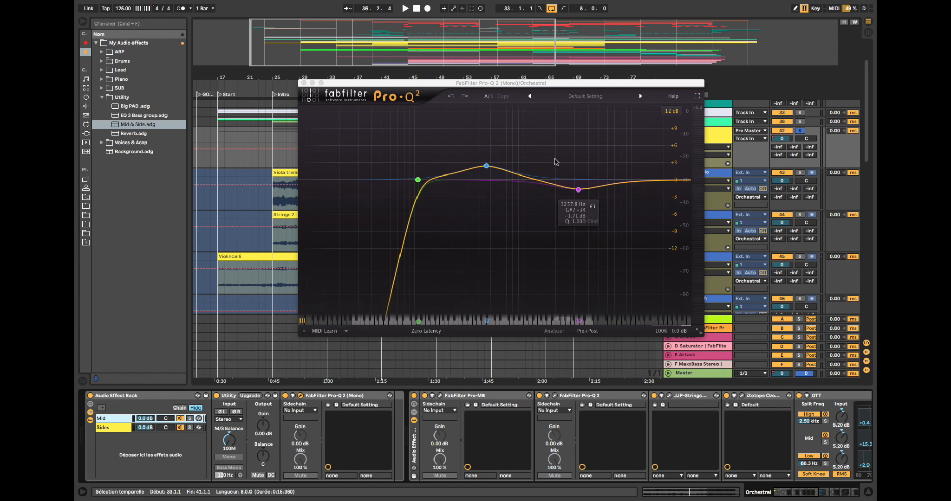
{"action": "left_click_drag", "start_coordinate": [460, 82], "coordinate": [632, 76]}
{"action": "left_click", "coordinate": [120, 428]}
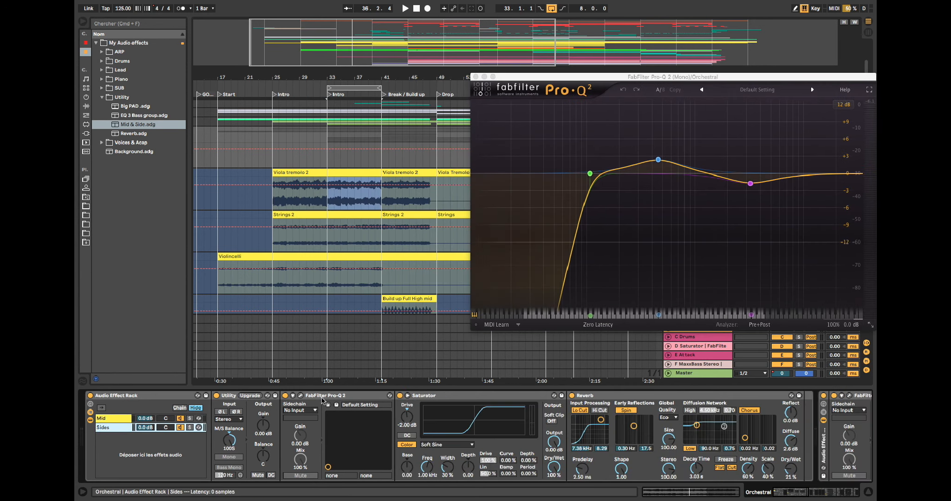
{"action": "left_click", "coordinate": [300, 395]}
{"action": "left_click_drag", "start_coordinate": [494, 81], "coordinate": [324, 118]}
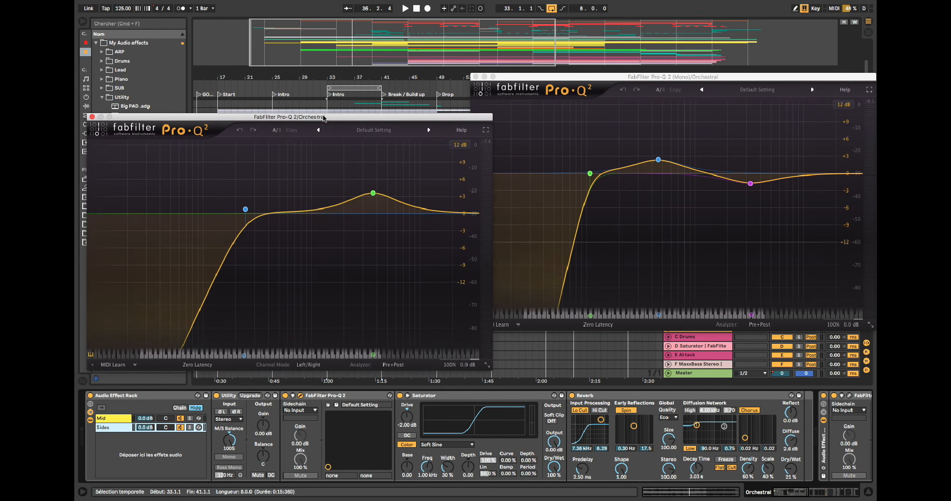
Compare the looped Orchestral sound with its mid/side Audio Effect Rack active, bypassed and active again
{"action": "key", "text": "space"}
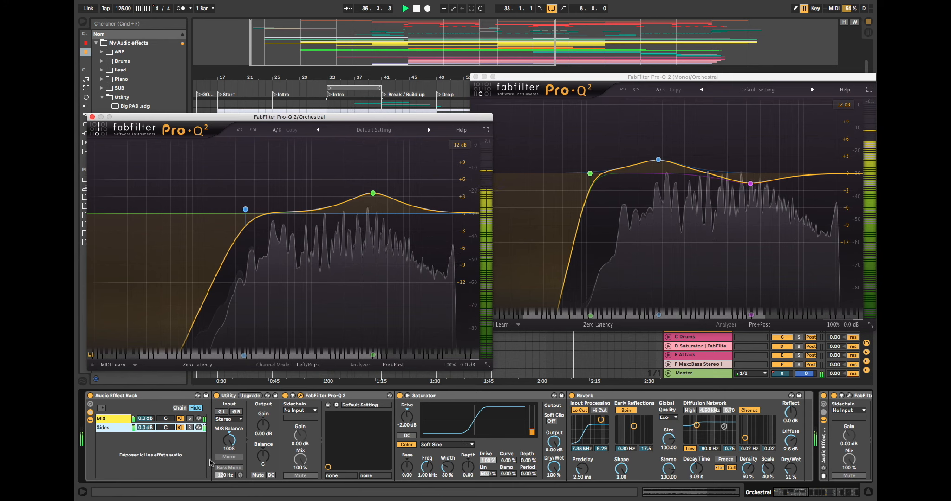
{"action": "key", "text": "space"}
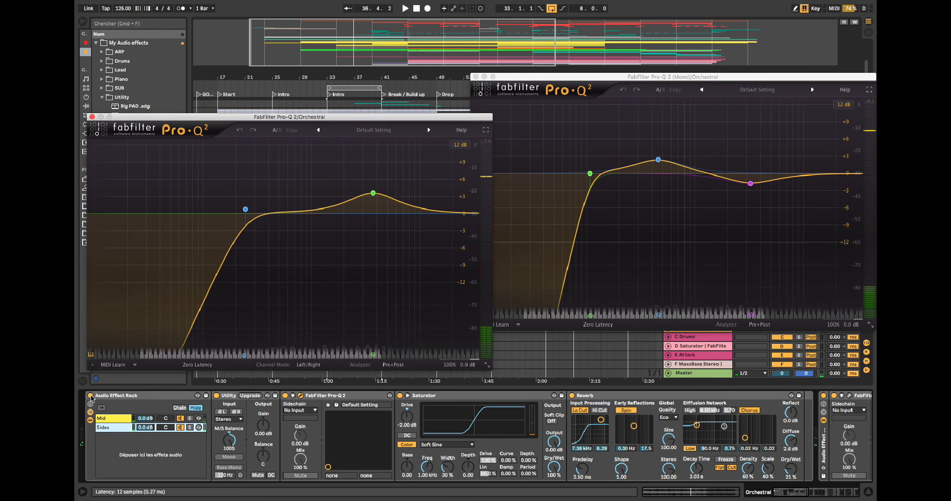
{"action": "left_click", "coordinate": [90, 396]}
{"action": "key", "text": "space"}
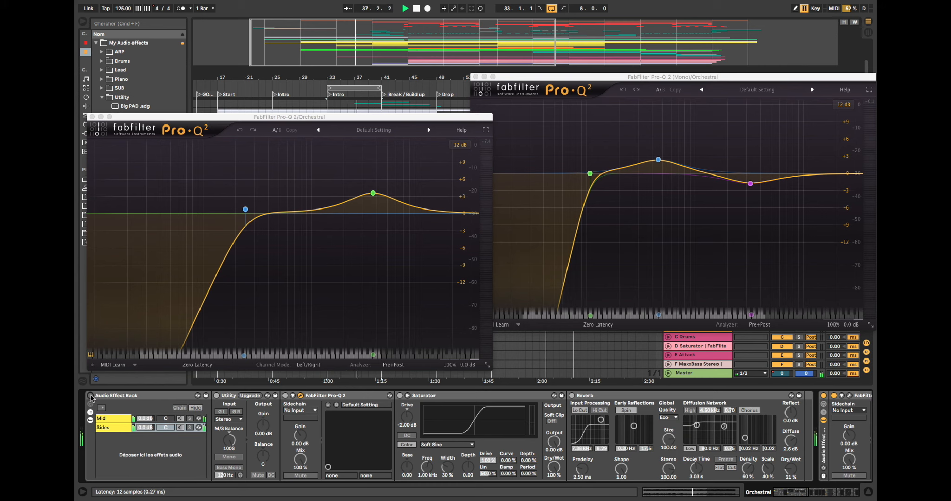
{"action": "key", "text": "space"}
{"action": "left_click", "coordinate": [91, 396]}
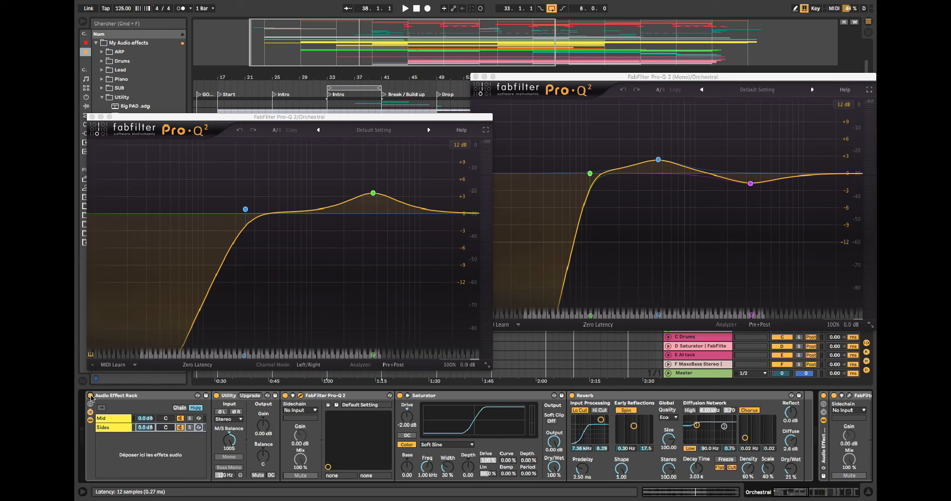
{"action": "key", "text": "space"}
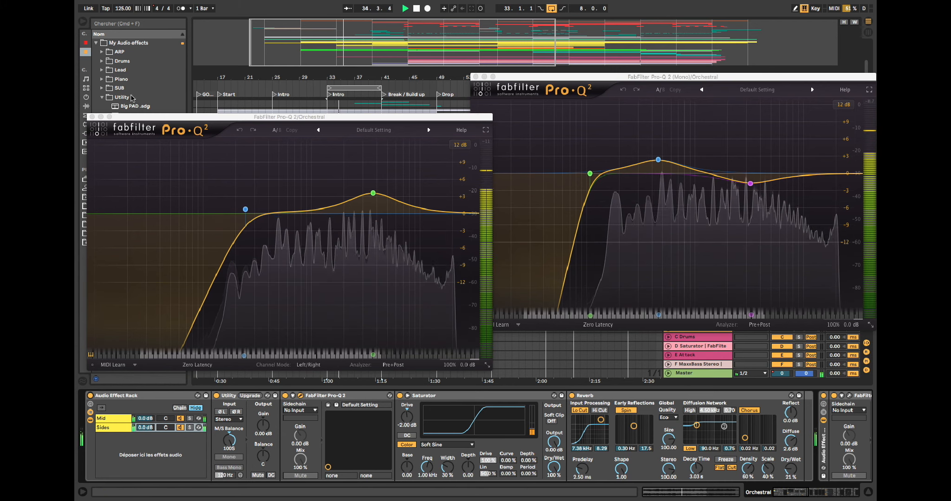
Close both FabFilter Pro-Q 2 windows and stop playback
{"action": "left_click", "coordinate": [92, 116]}
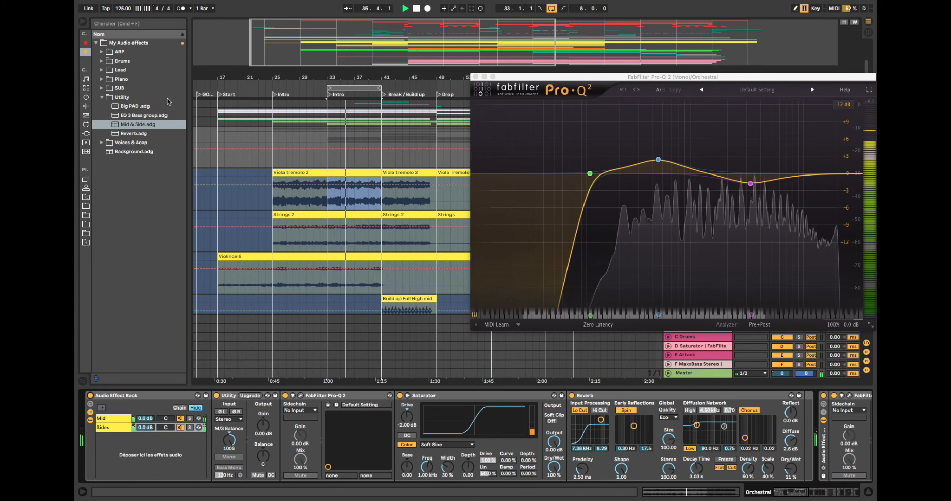
{"action": "left_click", "coordinate": [475, 77]}
{"action": "key", "text": "space"}
Unfold and solo the PADS group, and play its looped section
{"action": "left_click", "coordinate": [696, 121]}
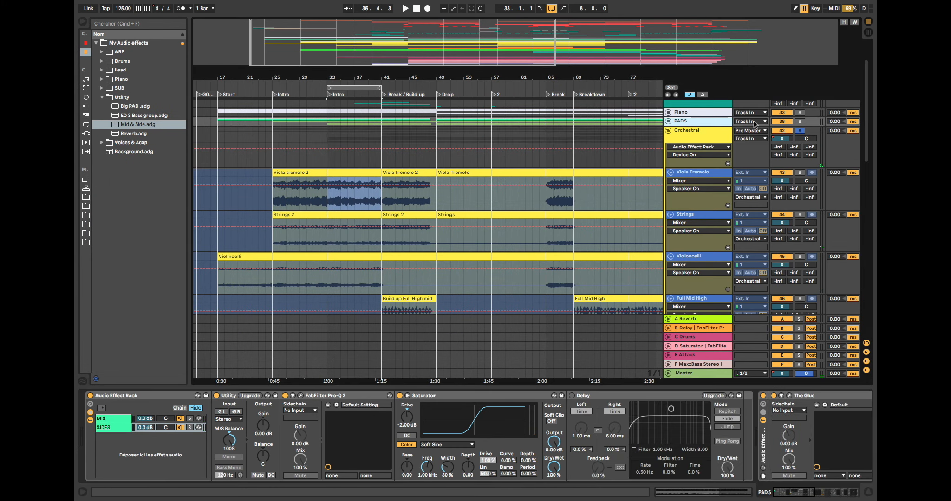
{"action": "left_click", "coordinate": [668, 121]}
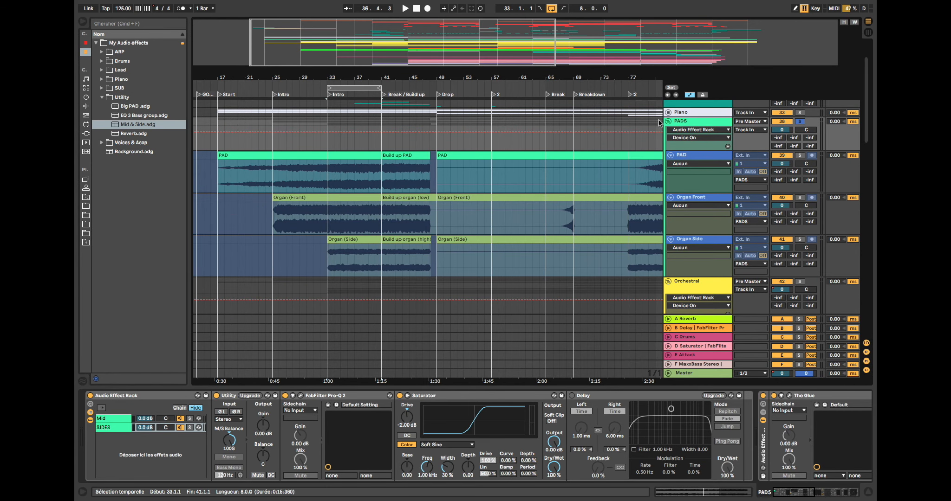
{"action": "left_click", "coordinate": [686, 122]}
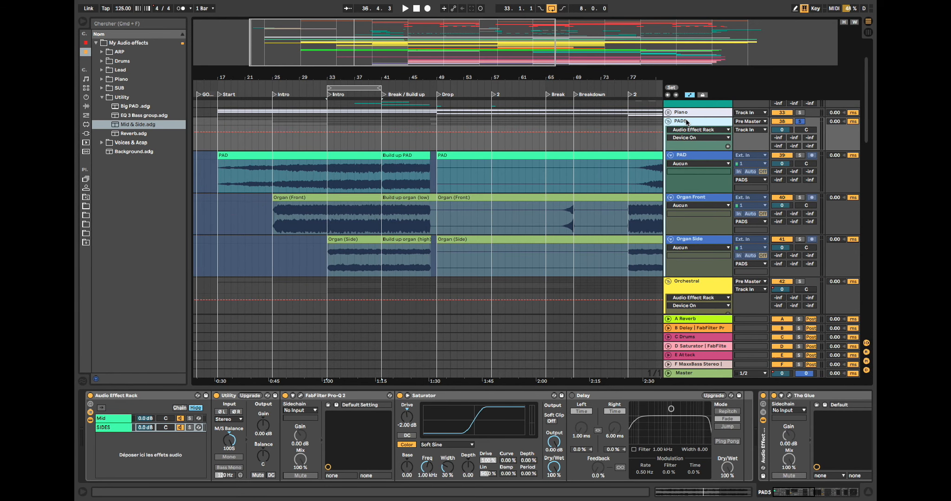
{"action": "key", "text": "space"}
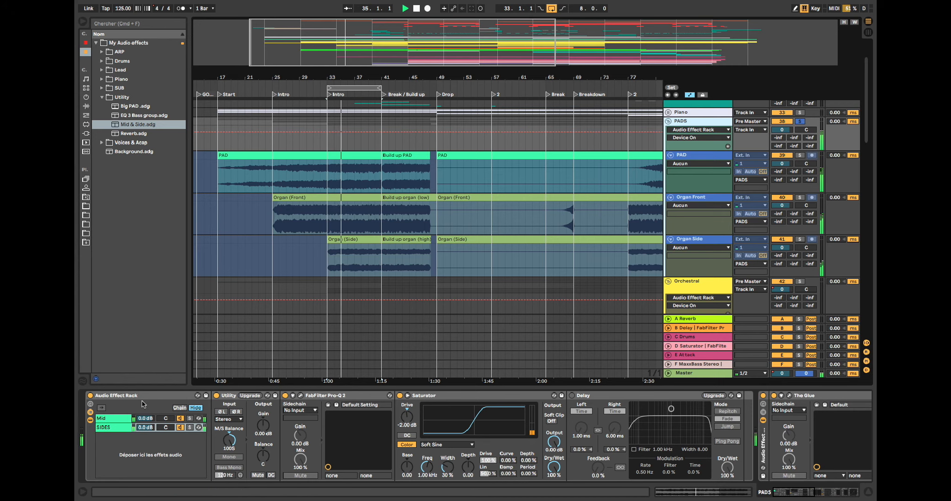
Show the PADS rack's Mid chain and compare the sound with the rack bypassed and active
{"action": "left_click", "coordinate": [109, 418]}
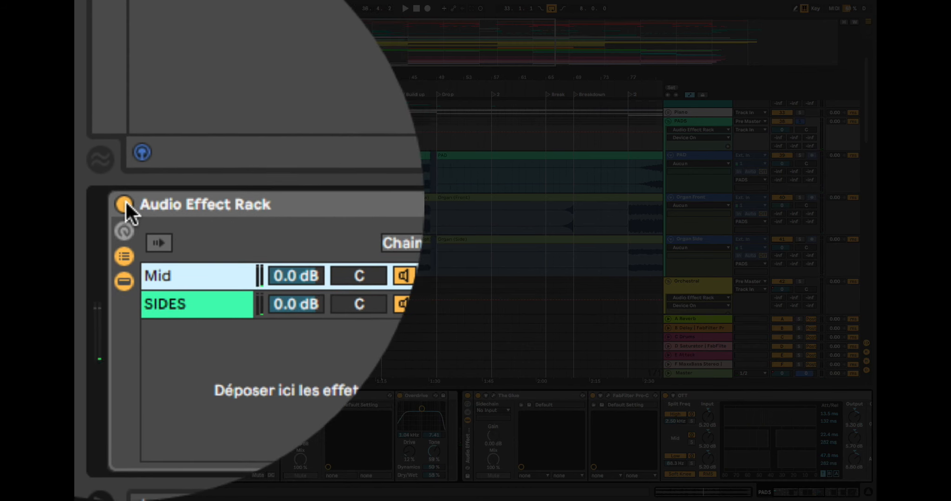
{"action": "left_click", "coordinate": [124, 204]}
{"action": "key", "text": "space"}
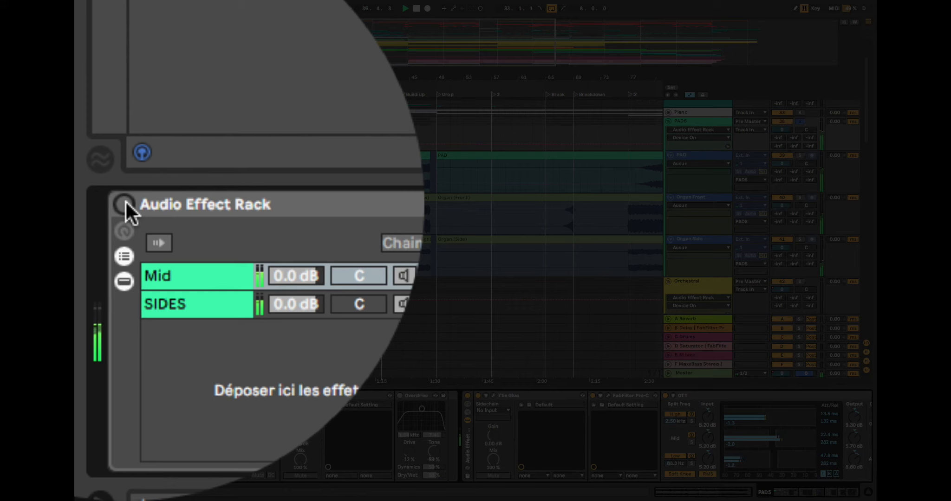
{"action": "left_click", "coordinate": [125, 202]}
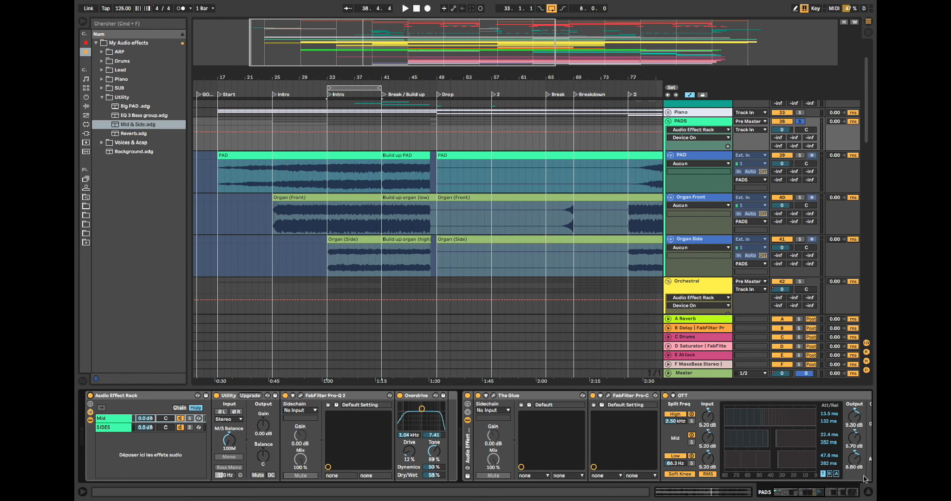
Show the Bass ARP group's devices and solo the group
{"action": "left_click", "coordinate": [868, 491]}
{"action": "scroll", "coordinate": [671, 240], "scroll_direction": "down", "scroll_amount": 10}
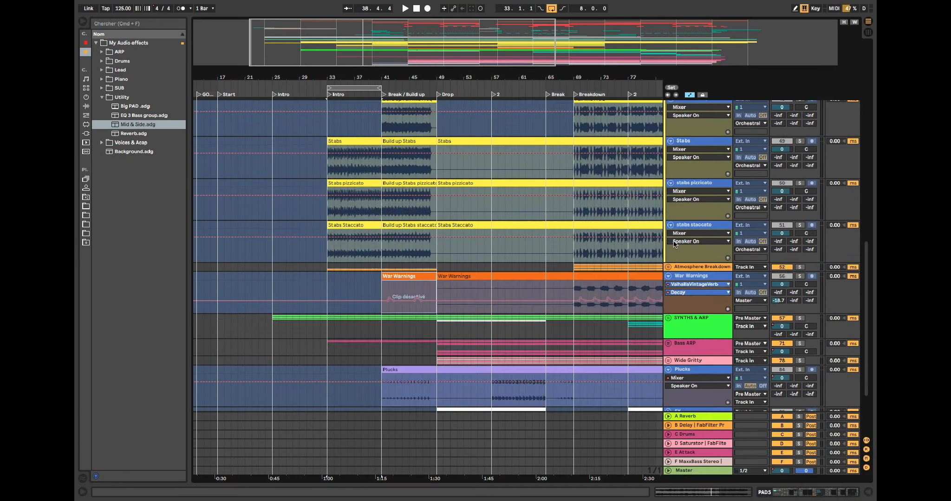
{"action": "double_click", "coordinate": [695, 256]}
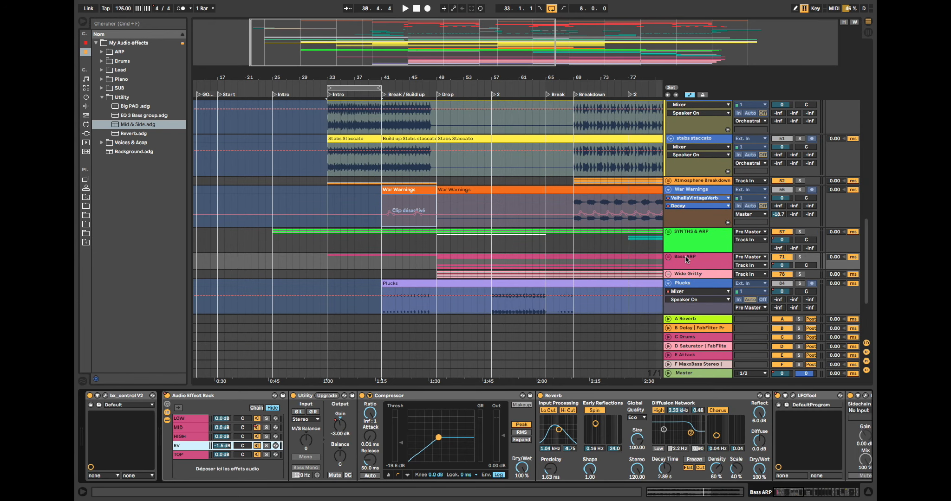
{"action": "left_click", "coordinate": [799, 257]}
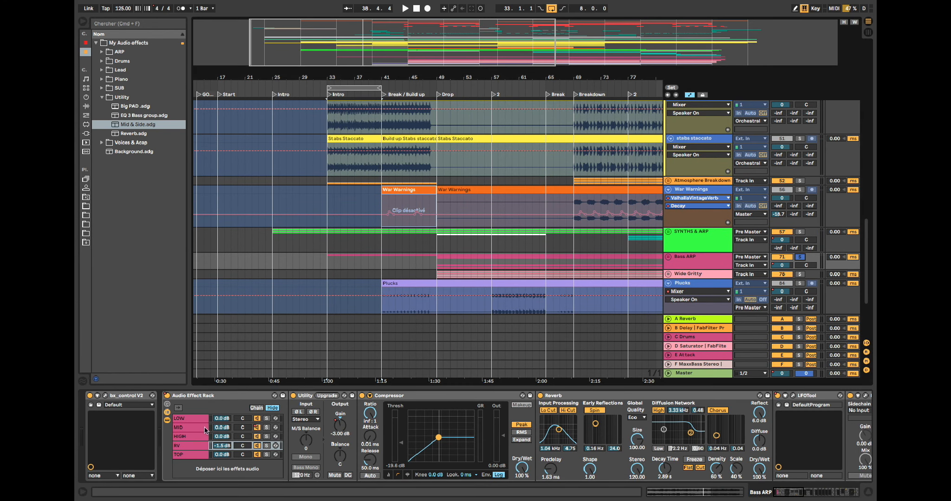
Deactivate the RV and TOP chains in the Bass ARP rack and display the LOW chain's devices
{"action": "left_click", "coordinate": [185, 419]}
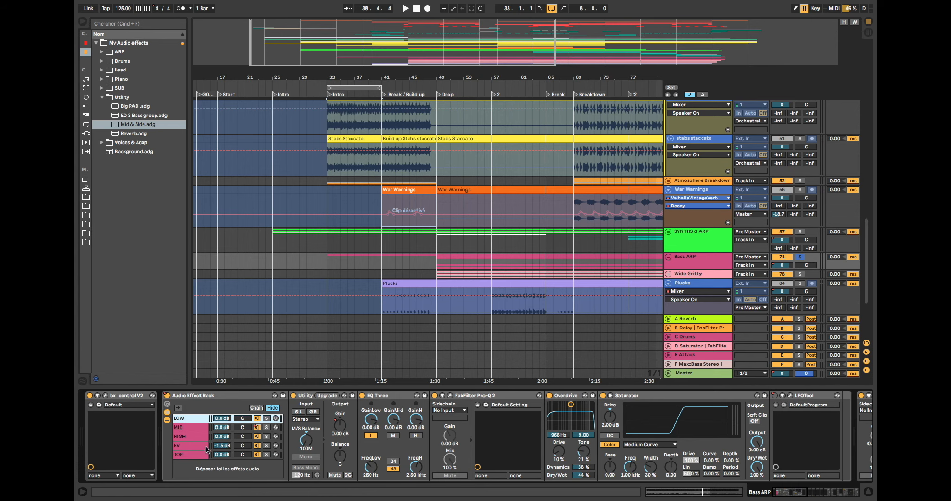
{"action": "left_click", "coordinate": [258, 446]}
{"action": "left_click", "coordinate": [257, 454]}
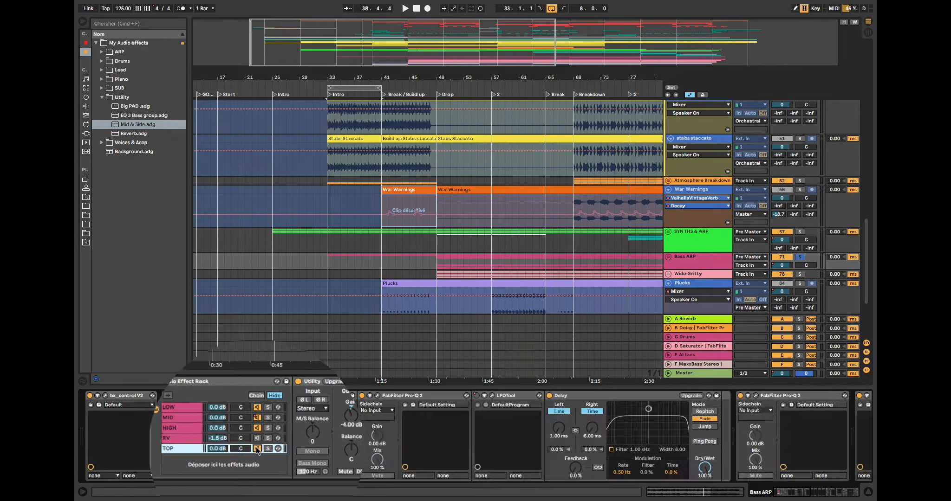
{"action": "left_click", "coordinate": [344, 258]}
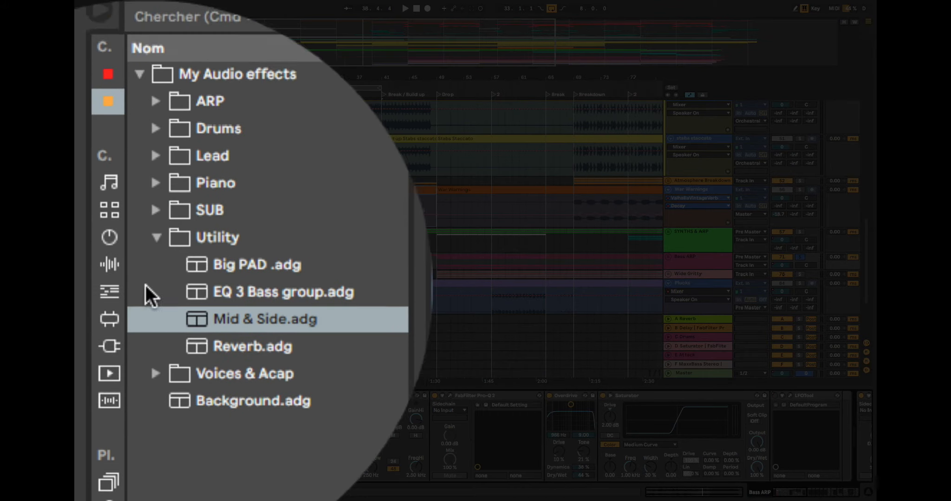
Locate EQ Three among the browser's audio effects and select the Bass ARP rack's LOW chain
{"action": "left_click", "coordinate": [109, 238]}
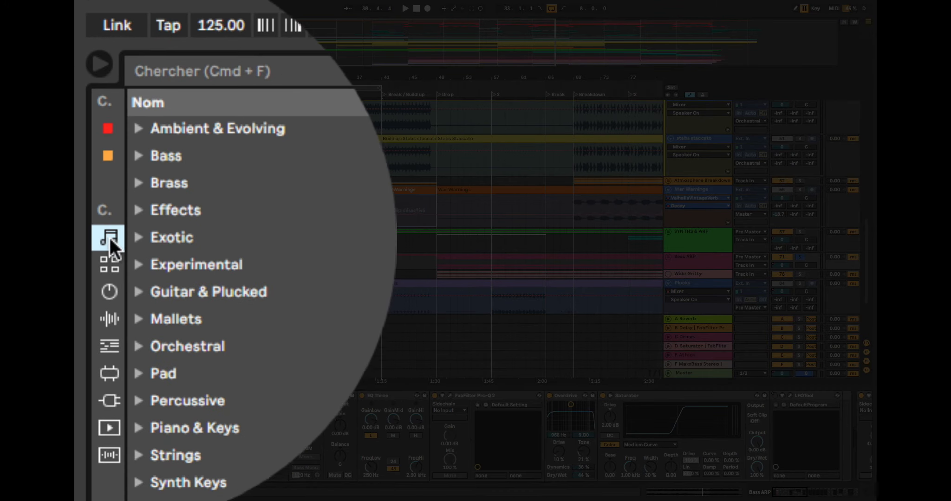
{"action": "left_click", "coordinate": [110, 264]}
{"action": "left_click", "coordinate": [110, 280]}
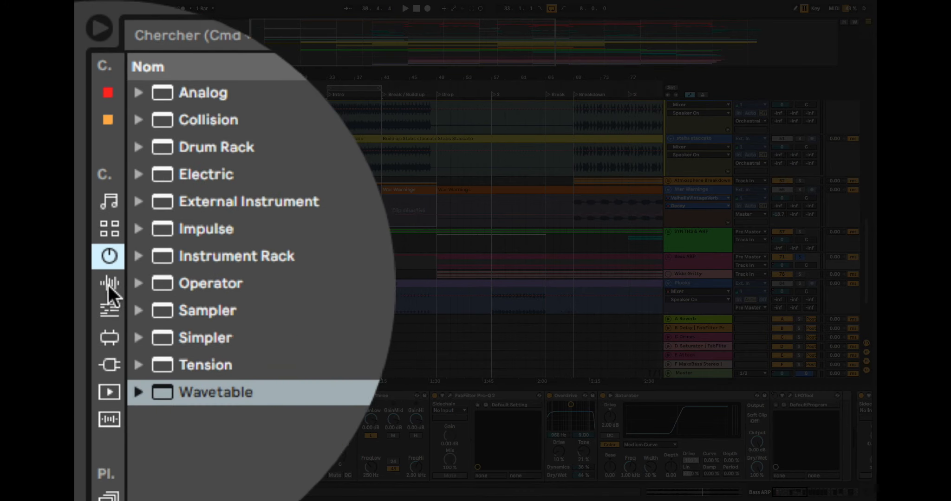
{"action": "left_click", "coordinate": [109, 307]}
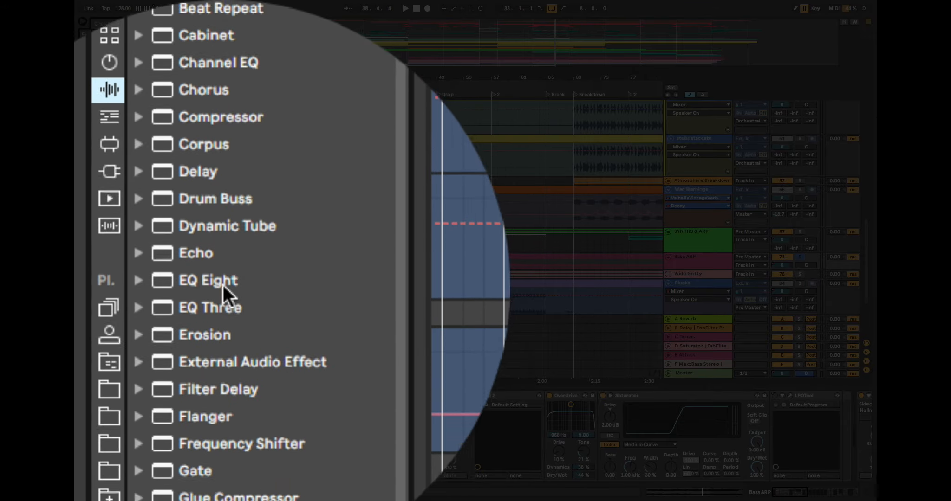
{"action": "left_click", "coordinate": [204, 285]}
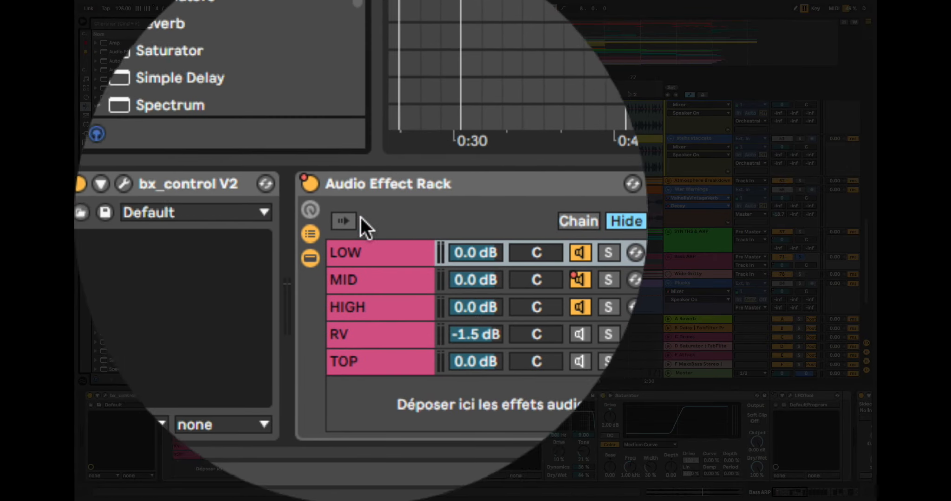
{"action": "left_click", "coordinate": [272, 252]}
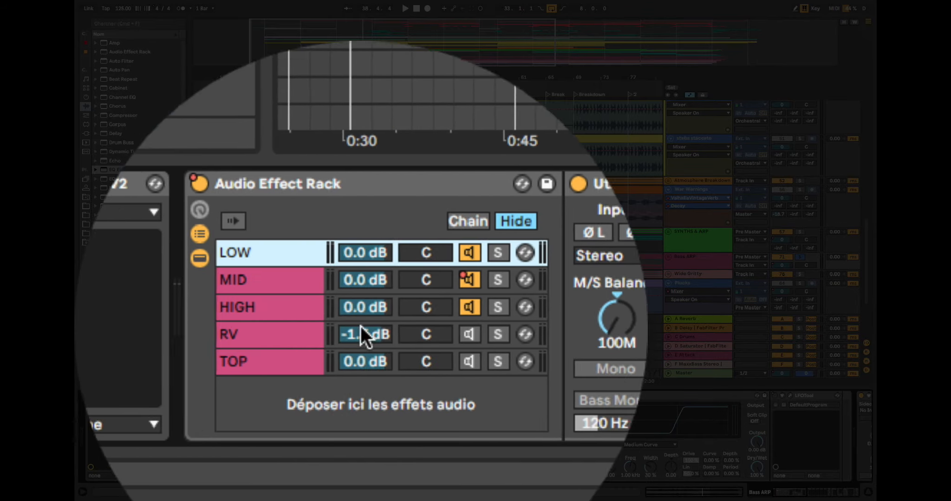
Display the MID and HIGH chains' devices in the Bass ARP rack, and audition the LOW chain soloed
{"action": "left_click", "coordinate": [362, 284]}
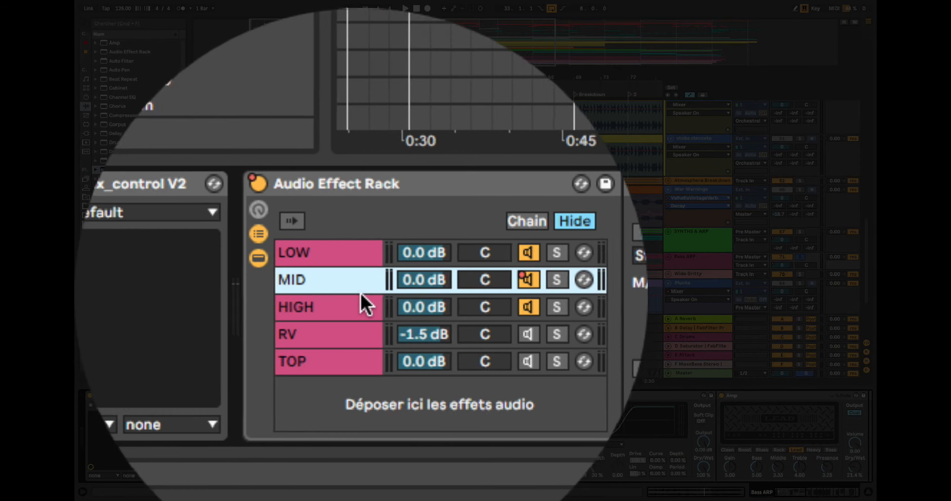
{"action": "left_click", "coordinate": [361, 307]}
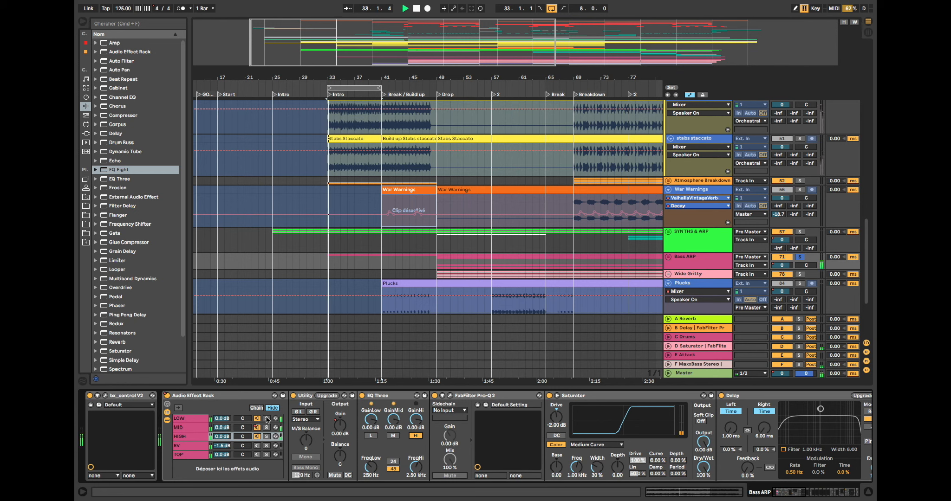
{"action": "left_click", "coordinate": [266, 419]}
{"action": "key", "text": "space"}
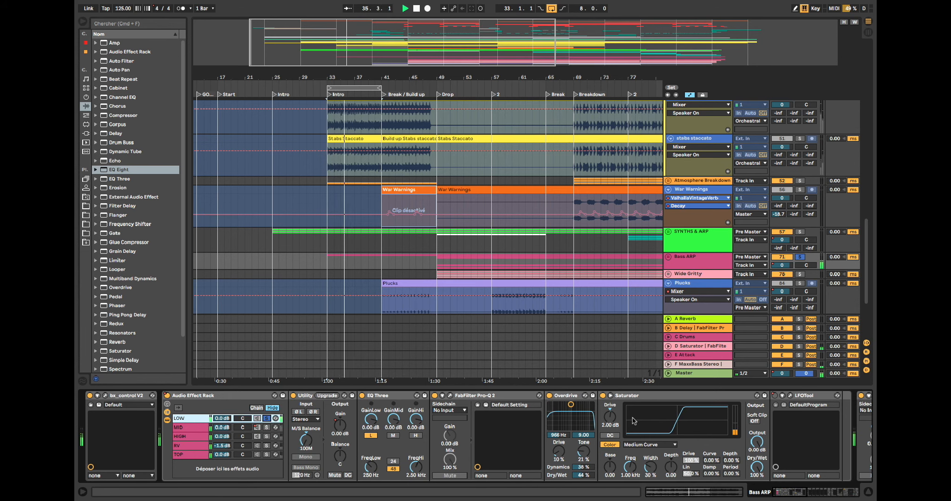
Display the Bass ARP rack's MID chain devices and audition that chain soloed
{"action": "left_click", "coordinate": [268, 429]}
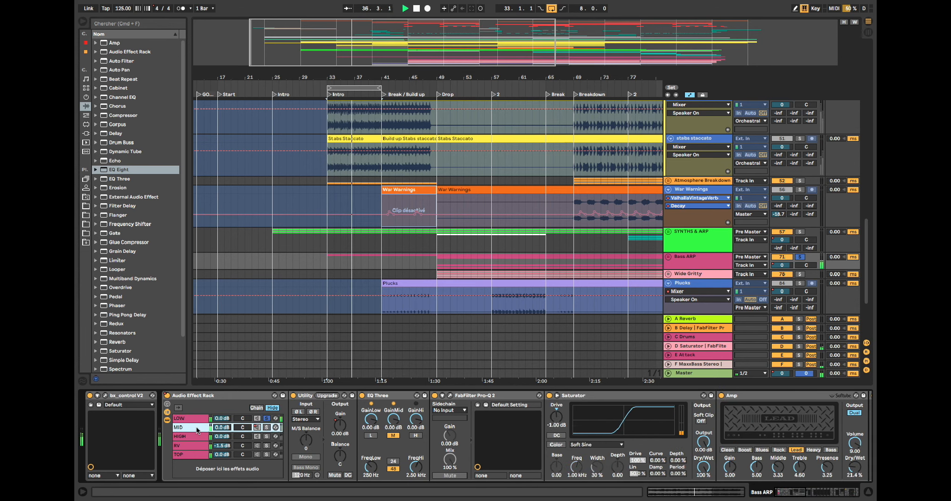
{"action": "left_click", "coordinate": [266, 427]}
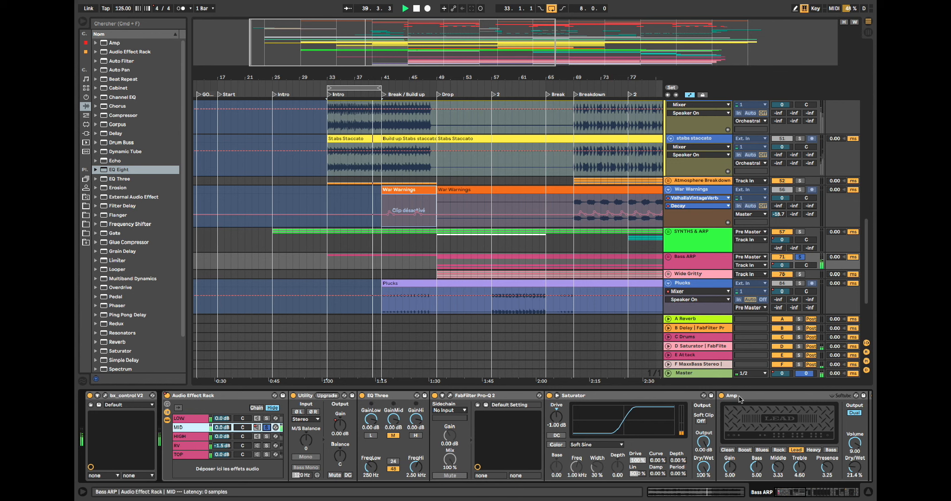
{"action": "key", "text": "space"}
Audition the Bass ARP rack's HIGH chain soloed and examine its device chain, including the Delay
{"action": "left_click", "coordinate": [267, 436]}
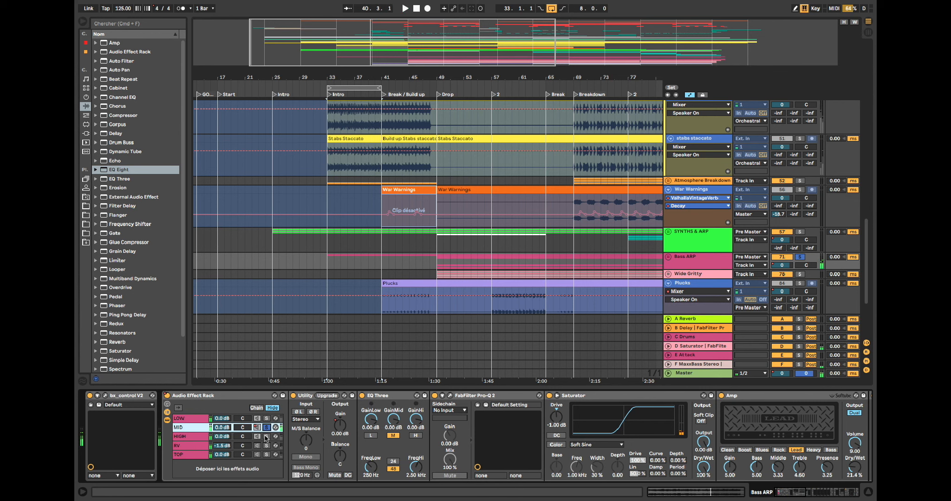
{"action": "left_click", "coordinate": [207, 439]}
{"action": "key", "text": "space"}
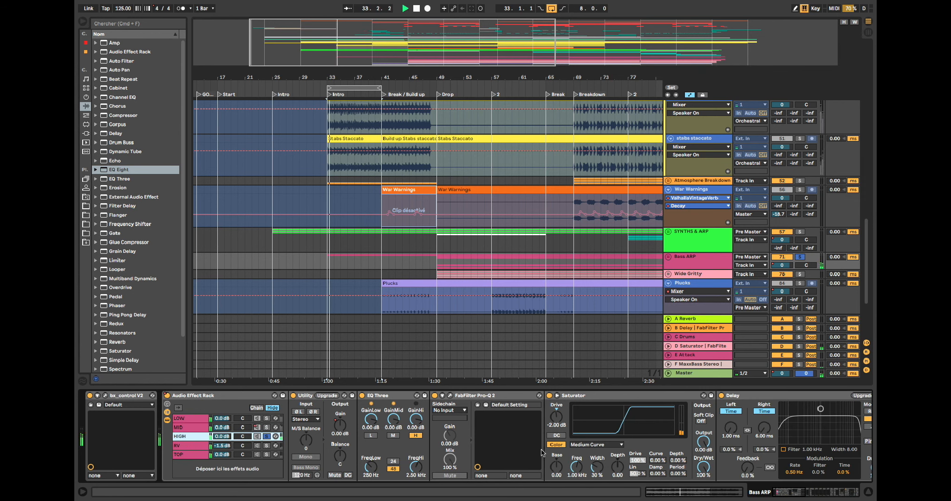
{"action": "scroll", "coordinate": [558, 447], "scroll_direction": "right", "scroll_amount": 10}
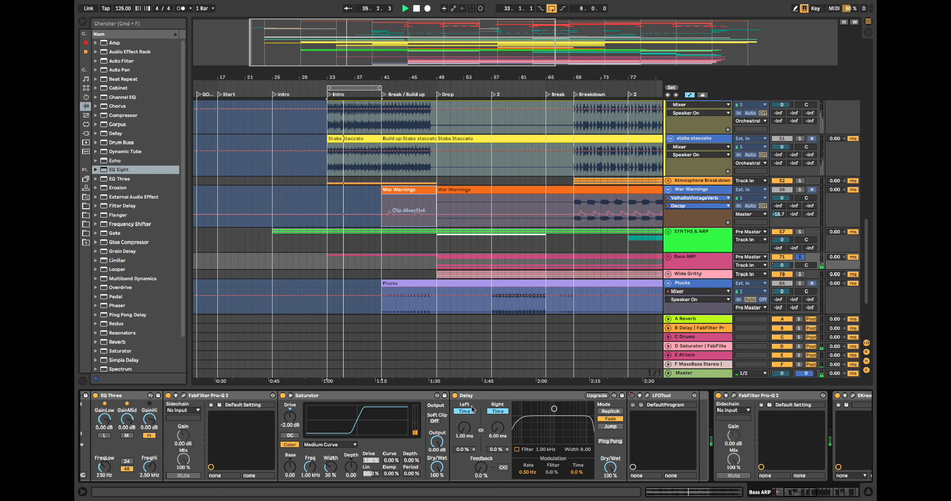
{"action": "left_click", "coordinate": [469, 396]}
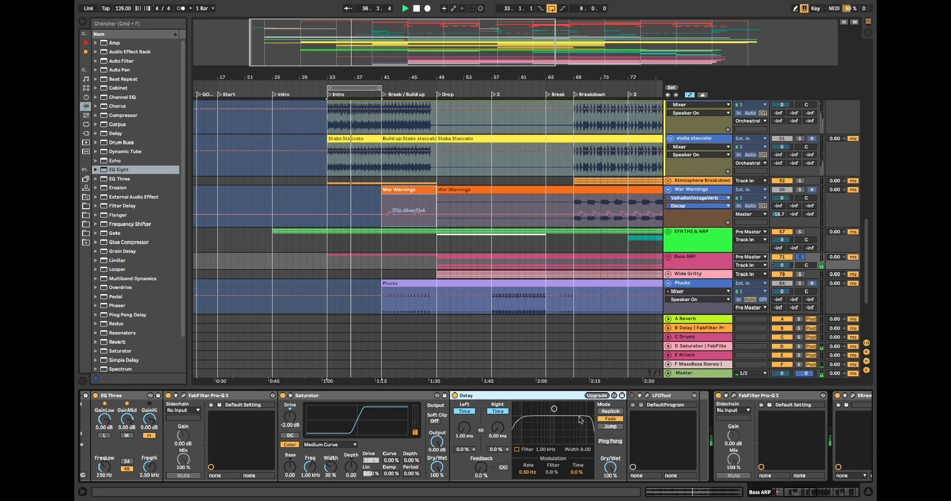
{"action": "scroll", "coordinate": [392, 425], "scroll_direction": "left", "scroll_amount": 10}
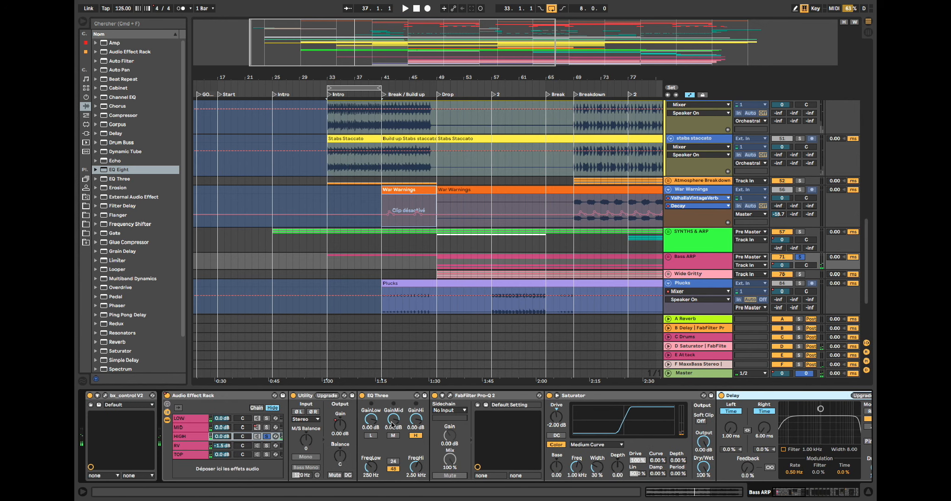
Unsolo the HIGH chain and compare the Bass ARP sound with the rack active and bypassed, restoring the rack's automation
{"action": "left_click", "coordinate": [269, 437]}
{"action": "key", "text": "space"}
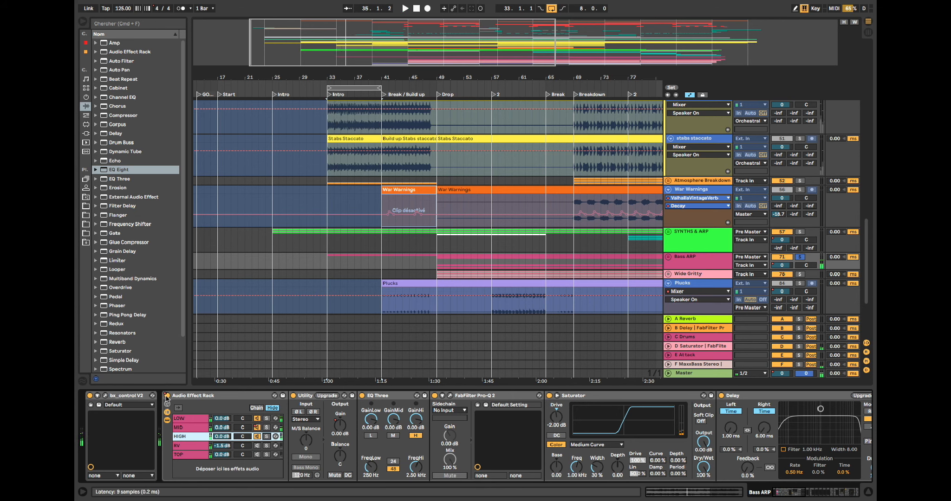
{"action": "left_click", "coordinate": [167, 396]}
{"action": "key", "text": "space"}
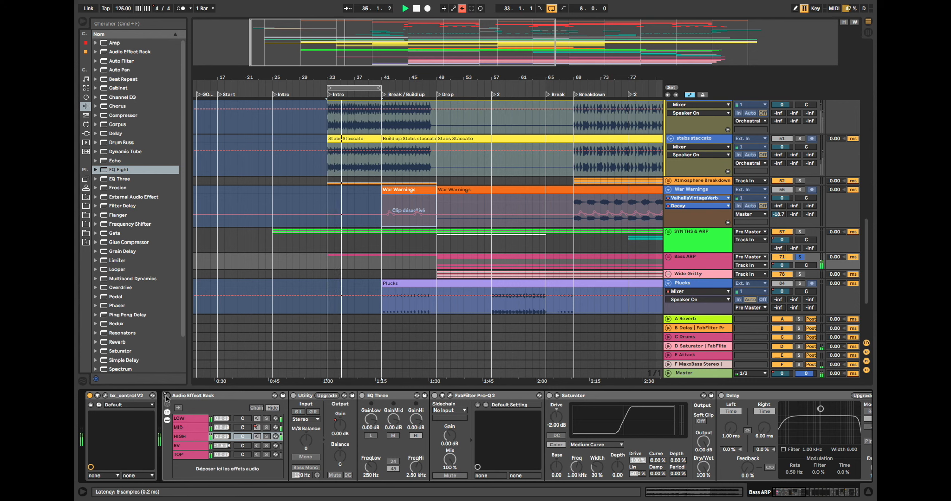
{"action": "left_click", "coordinate": [462, 8]}
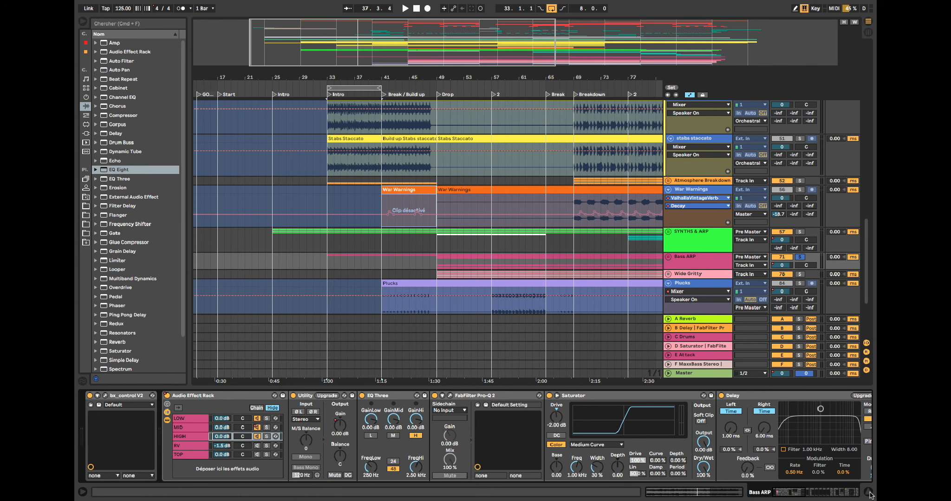
Hide the device view and unfold the LOW group at the start of the track list
{"action": "left_click", "coordinate": [868, 493]}
{"action": "scroll", "coordinate": [694, 177], "scroll_direction": "up", "scroll_amount": 10}
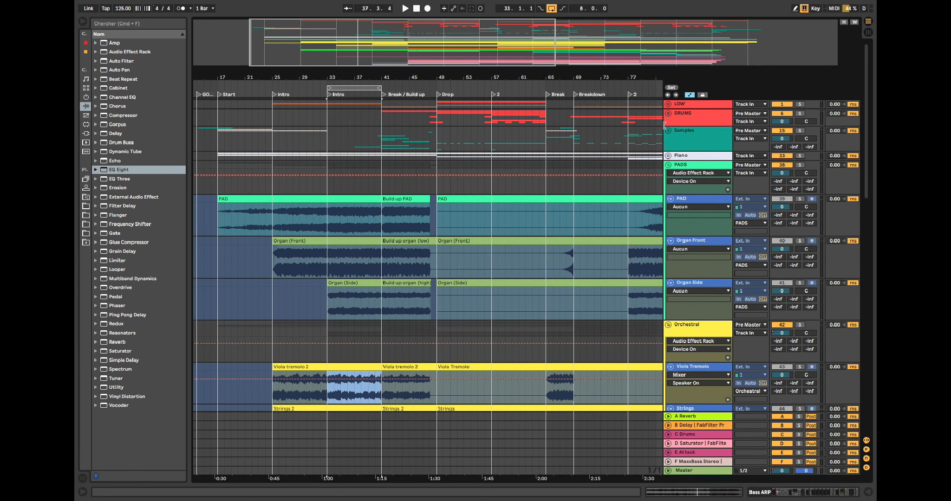
{"action": "left_click", "coordinate": [668, 105]}
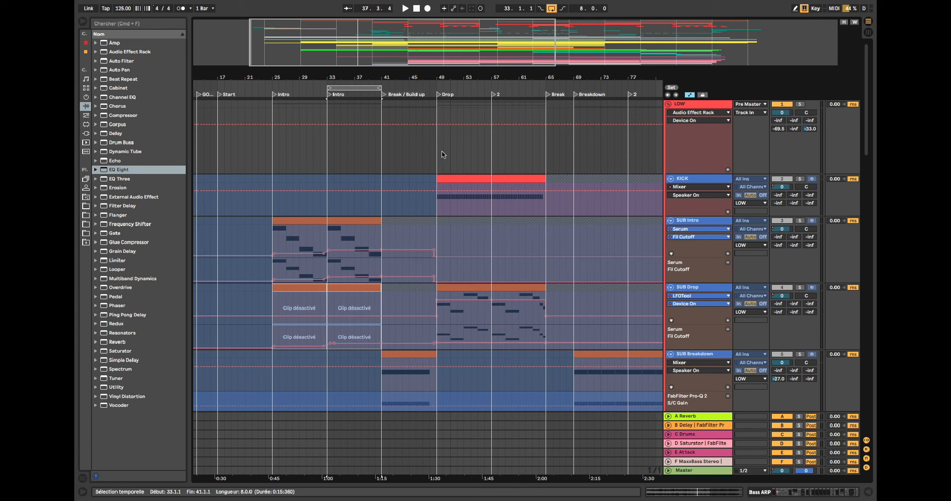
Look over the LOW group's KICK and SUB tracks and display the SUB Drop track's devices
{"action": "left_click", "coordinate": [453, 180]}
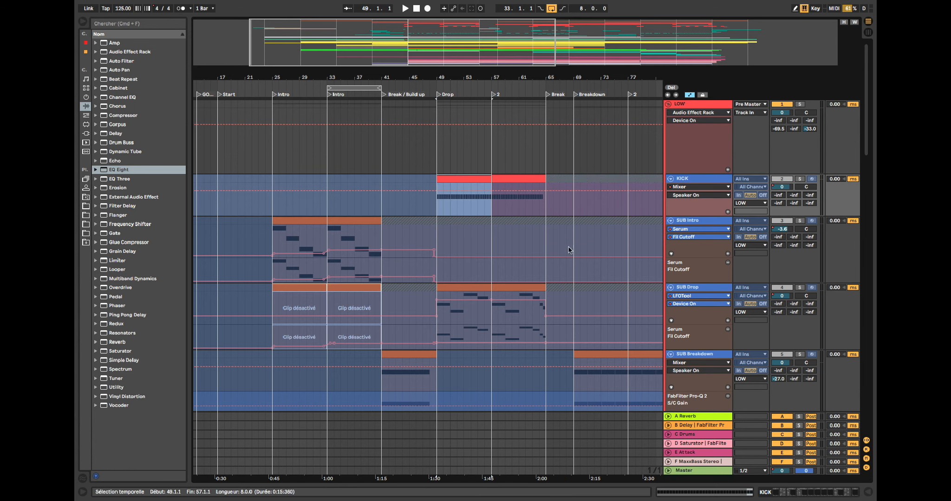
{"action": "scroll", "coordinate": [524, 240], "scroll_direction": "down", "scroll_amount": 3}
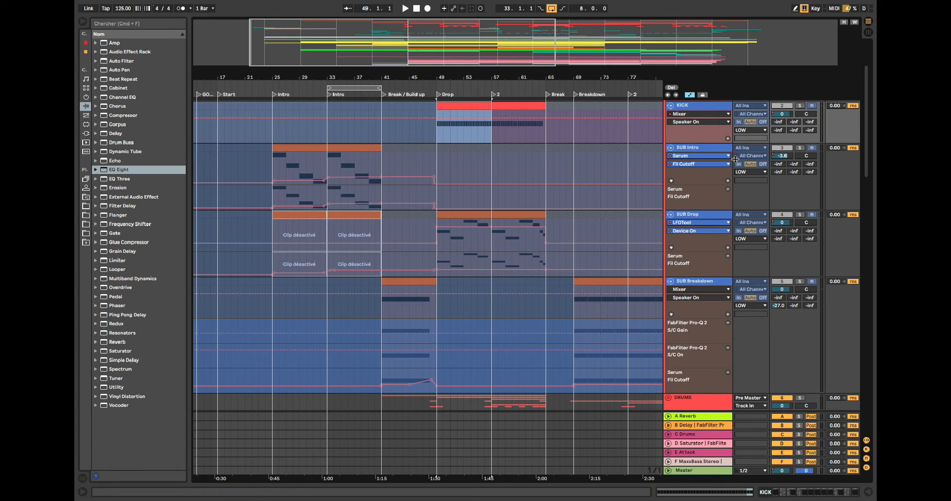
{"action": "scroll", "coordinate": [703, 301], "scroll_direction": "down", "scroll_amount": 1}
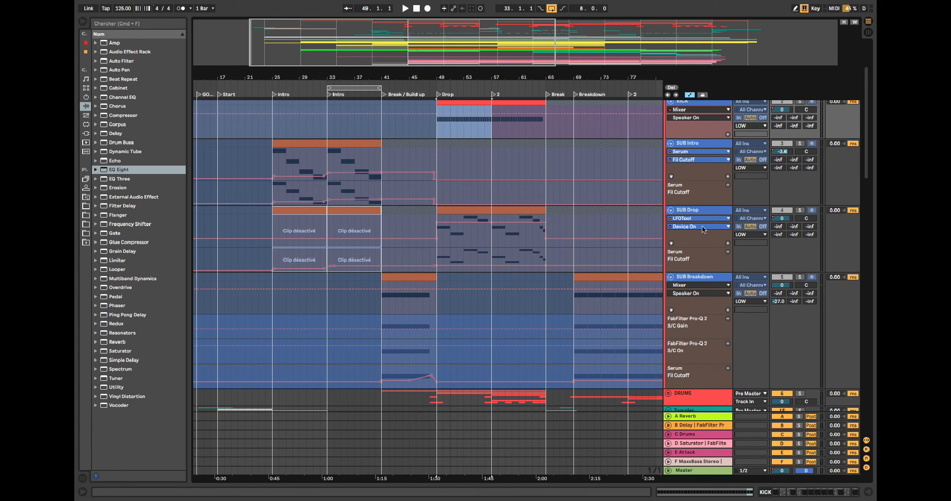
{"action": "left_click", "coordinate": [694, 212]}
{"action": "double_click", "coordinate": [694, 213]}
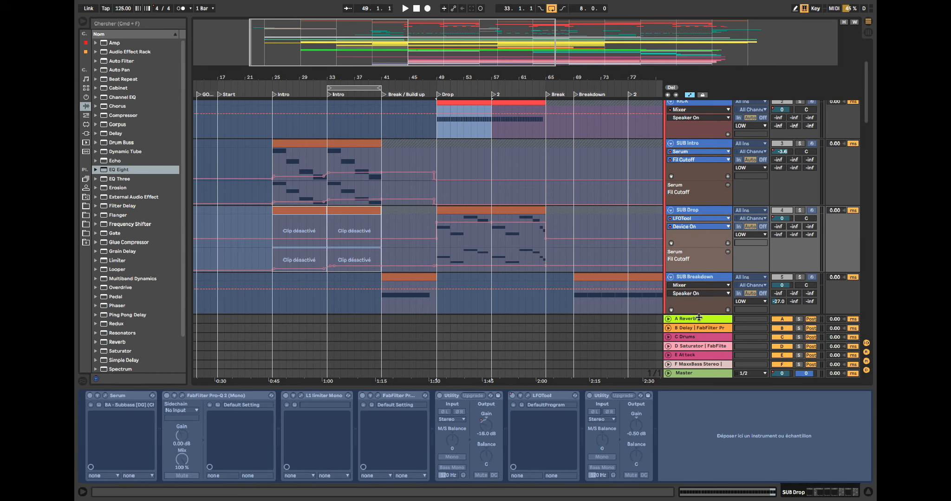
Solo the LOW group and play it with the eight-bar loop moved to the Drop at bar 49
{"action": "scroll", "coordinate": [584, 260], "scroll_direction": "up", "scroll_amount": 3}
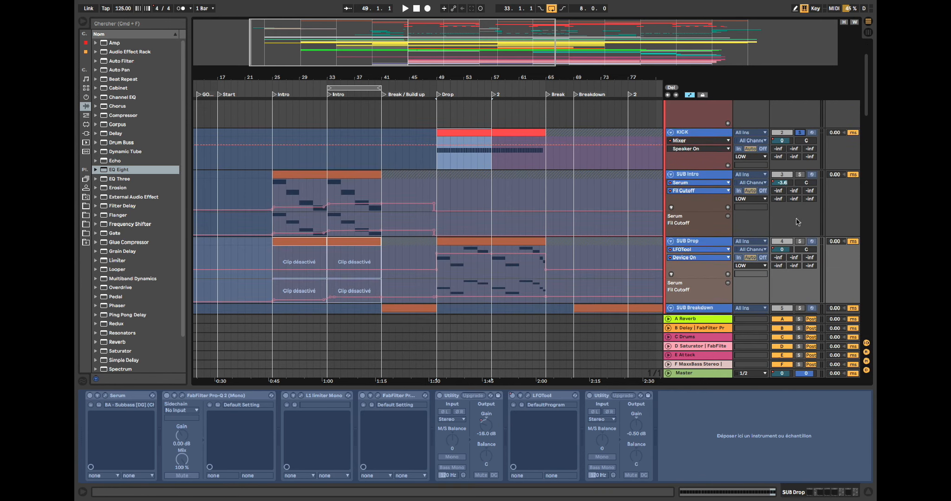
{"action": "scroll", "coordinate": [805, 113], "scroll_direction": "up", "scroll_amount": 3}
{"action": "left_click", "coordinate": [800, 105]}
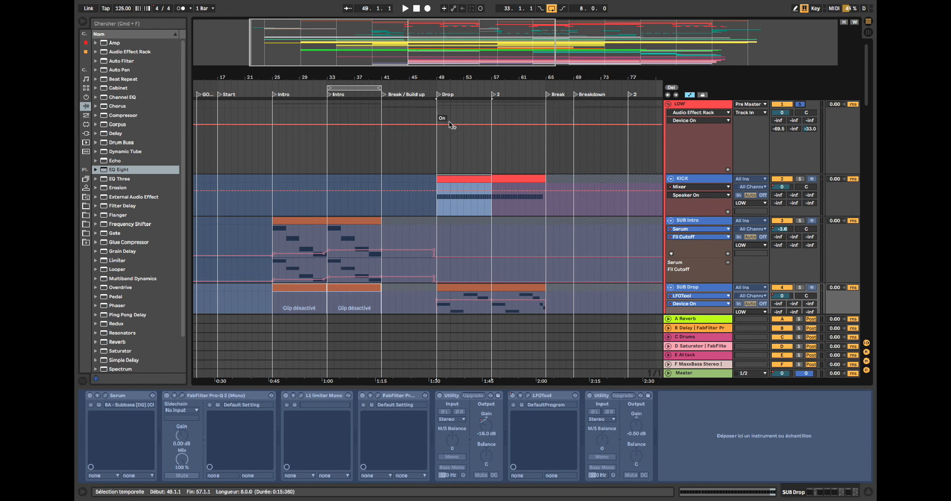
{"action": "left_click", "coordinate": [437, 95]}
{"action": "left_click_drag", "start_coordinate": [352, 88], "coordinate": [462, 89]}
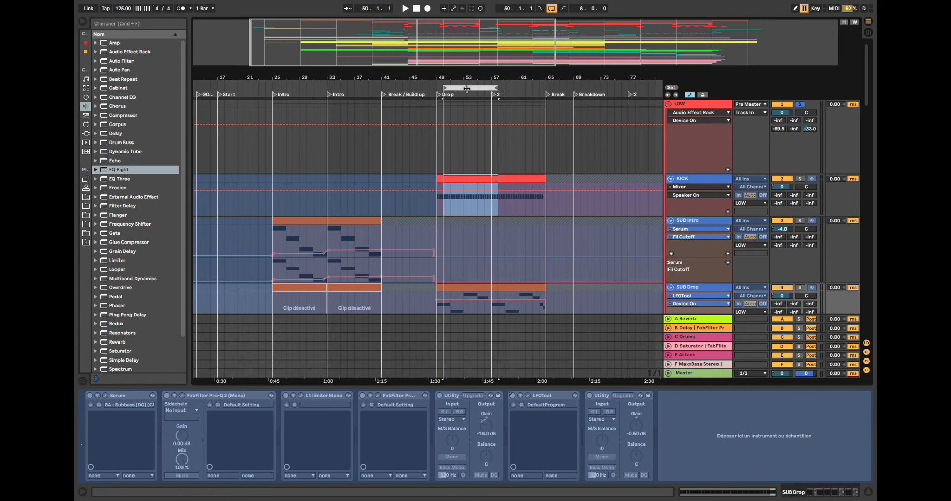
{"action": "key", "text": "space"}
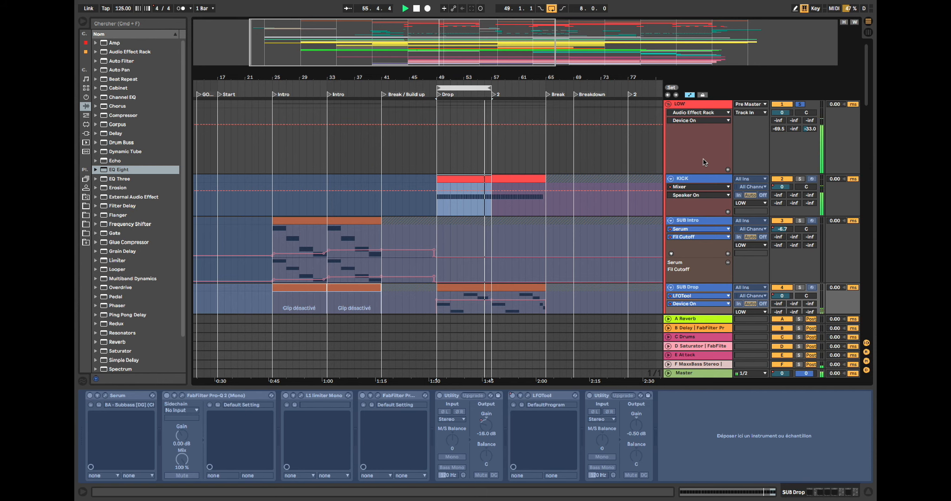
Display the LOW group's devices and compare its sound with the Audio Effect Rack bypassed and active
{"action": "left_click", "coordinate": [690, 107]}
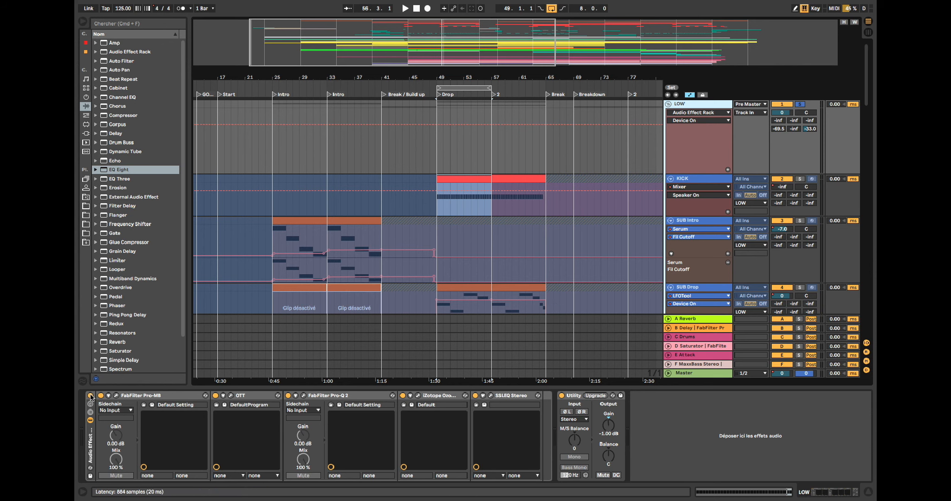
{"action": "key", "text": "space"}
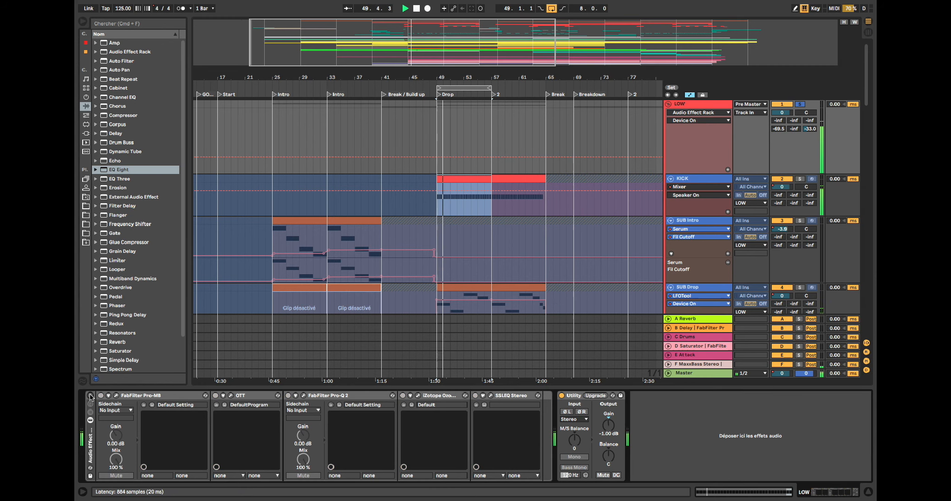
{"action": "left_click", "coordinate": [91, 396]}
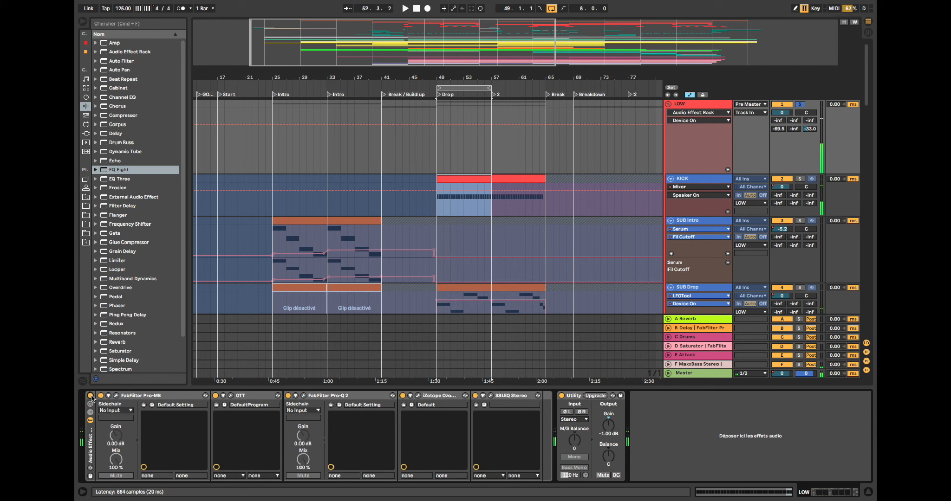
Open the LOW rack's FabFilter Pro-MB and examine its three bands during playback
{"action": "left_click", "coordinate": [116, 397]}
{"action": "left_click_drag", "start_coordinate": [447, 87], "coordinate": [368, 97]}
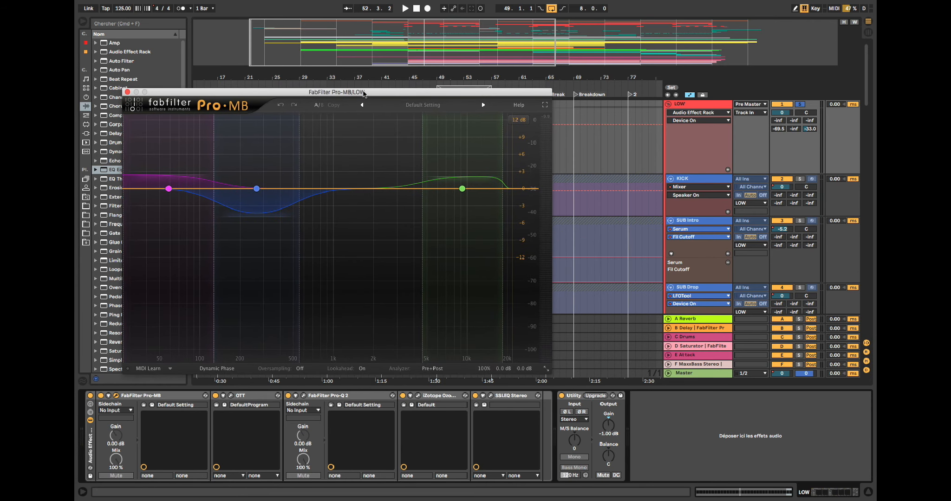
{"action": "key", "text": "space"}
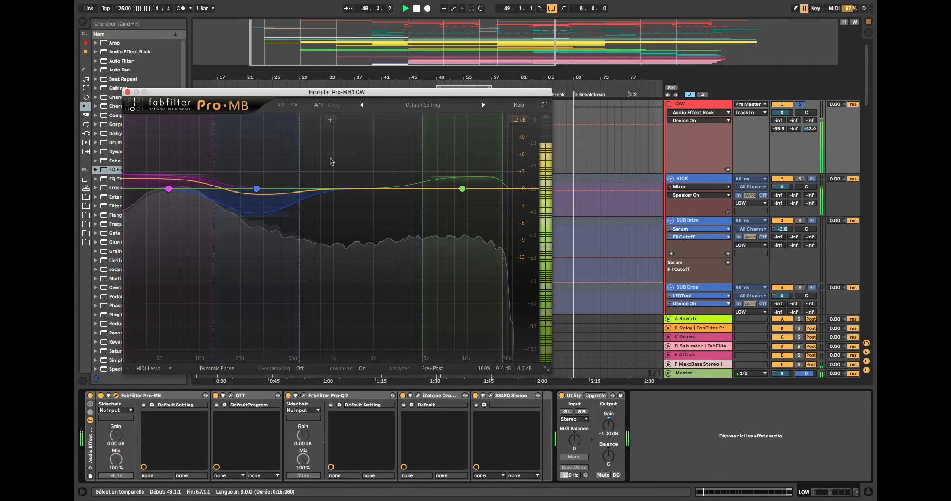
{"action": "key", "text": "space"}
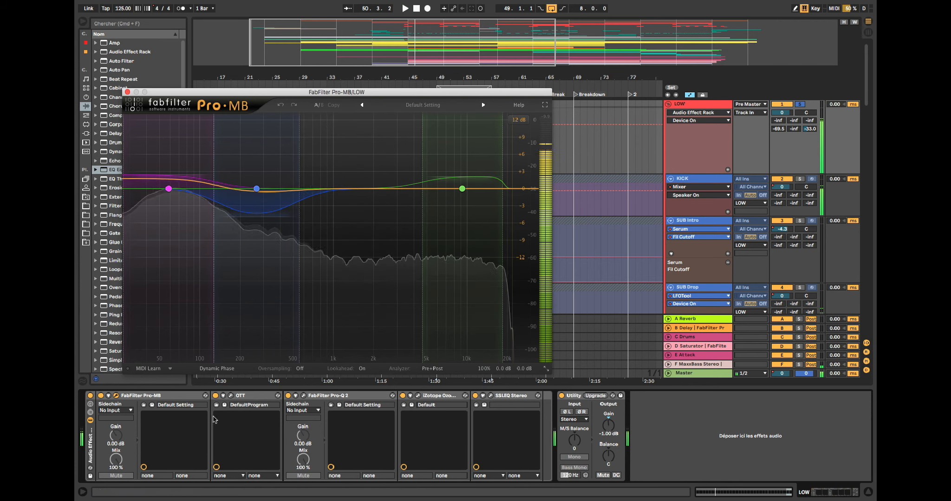
Open the LOW rack's OTT beside the Pro-MB window and examine its settings during playback
{"action": "left_click", "coordinate": [231, 396]}
{"action": "left_click_drag", "start_coordinate": [696, 208], "coordinate": [616, 181]}
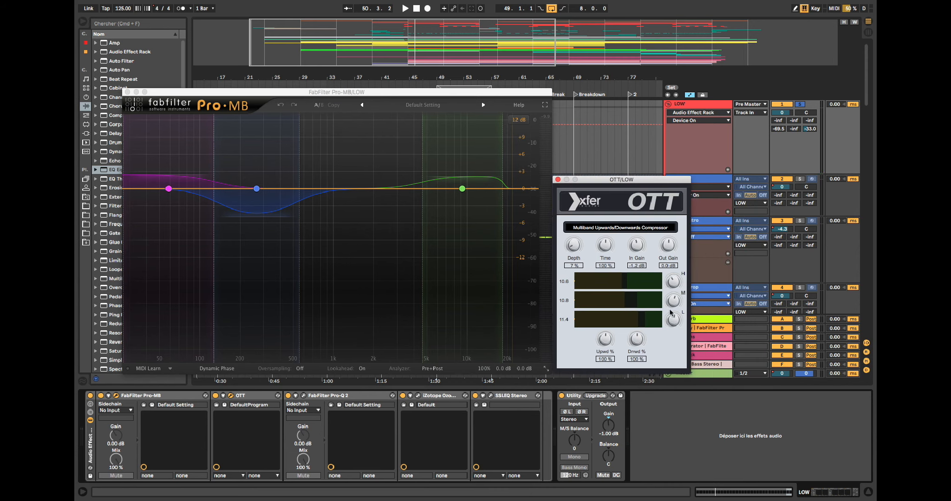
{"action": "key", "text": "space"}
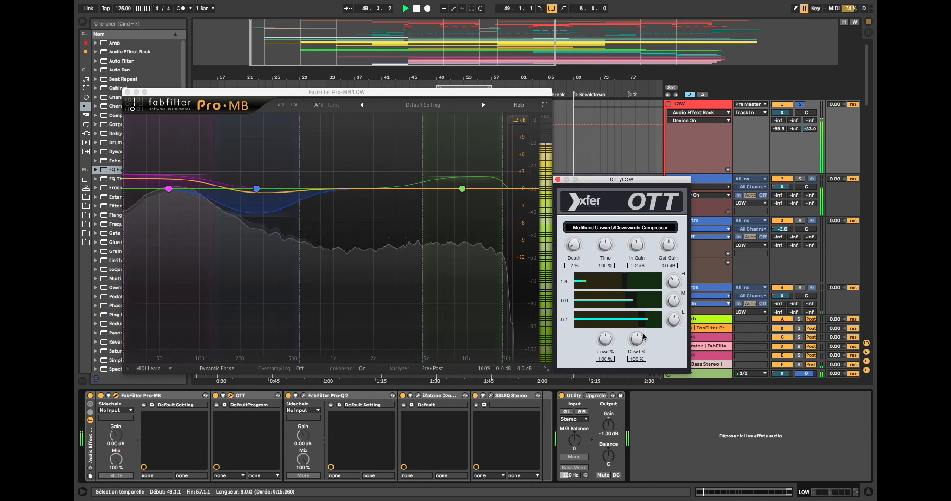
{"action": "key", "text": "space"}
Examine the LOW rack's FabFilter Pro-Q 2 curve during playback, and close the Pro-Q 2 and Pro-MB windows
{"action": "left_click", "coordinate": [303, 396]}
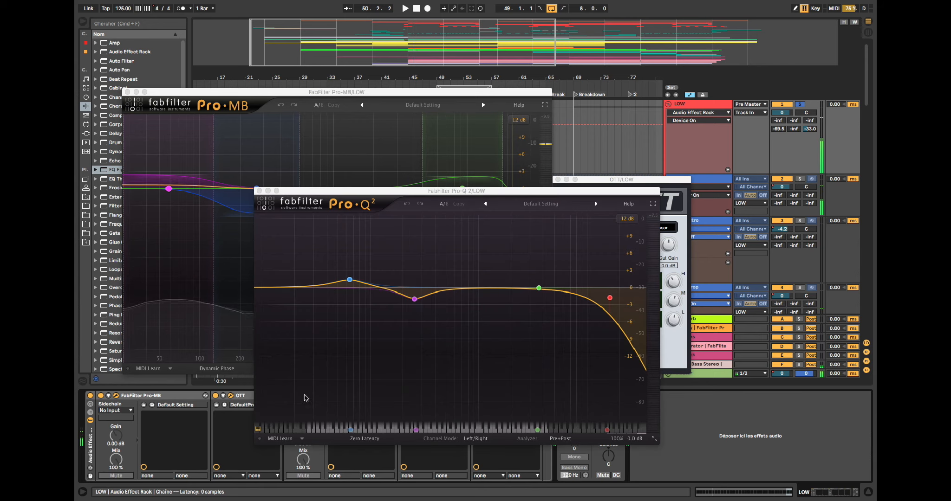
{"action": "left_click_drag", "start_coordinate": [415, 194], "coordinate": [292, 131]}
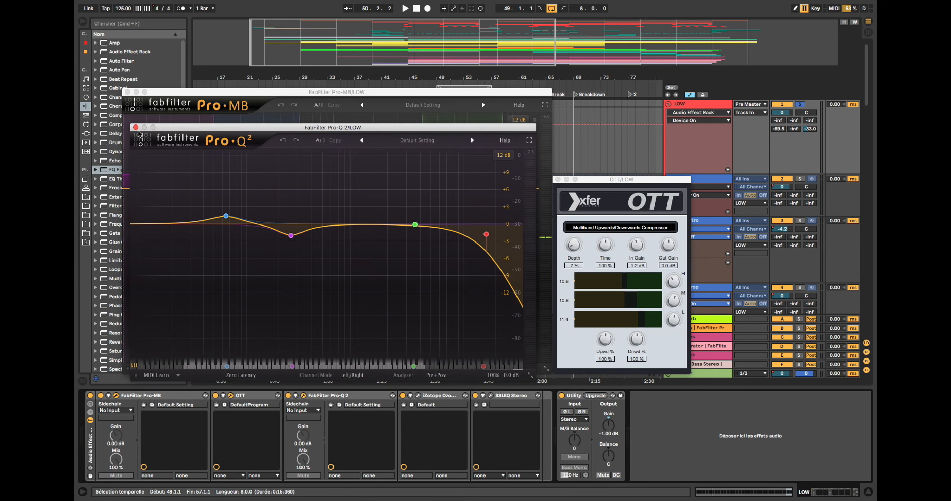
{"action": "key", "text": "space"}
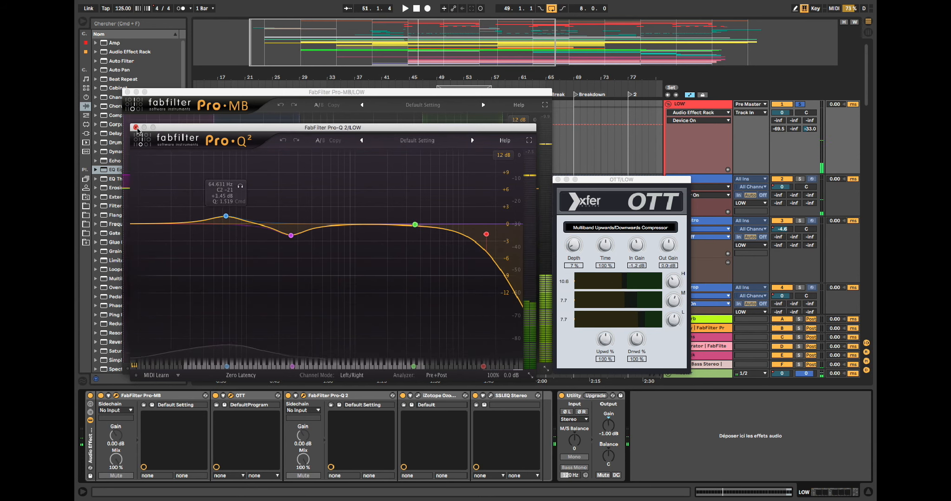
{"action": "left_click", "coordinate": [135, 127]}
{"action": "left_click", "coordinate": [127, 92]}
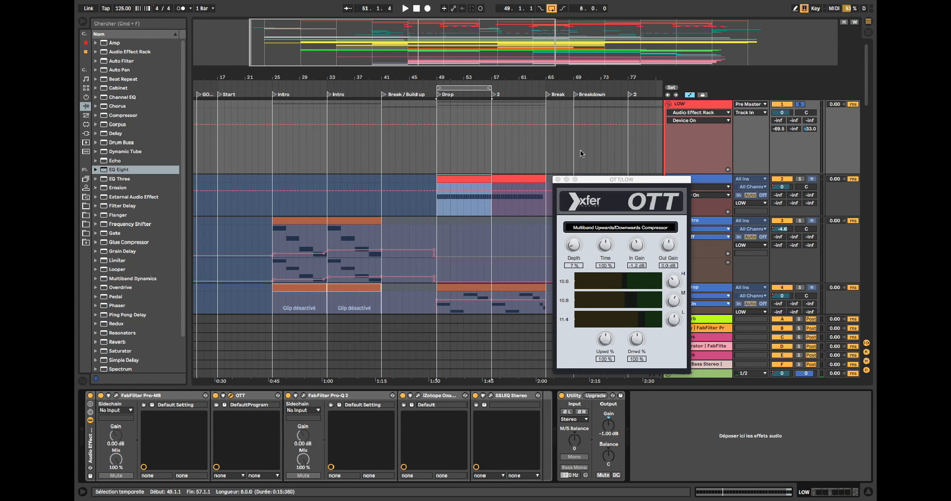
Close the OTT window, open the LOW rack's iZotope Ozone 7 Dynamic EQ, and examine its Band 1 on the Mid channel during playback
{"action": "left_click", "coordinate": [557, 179]}
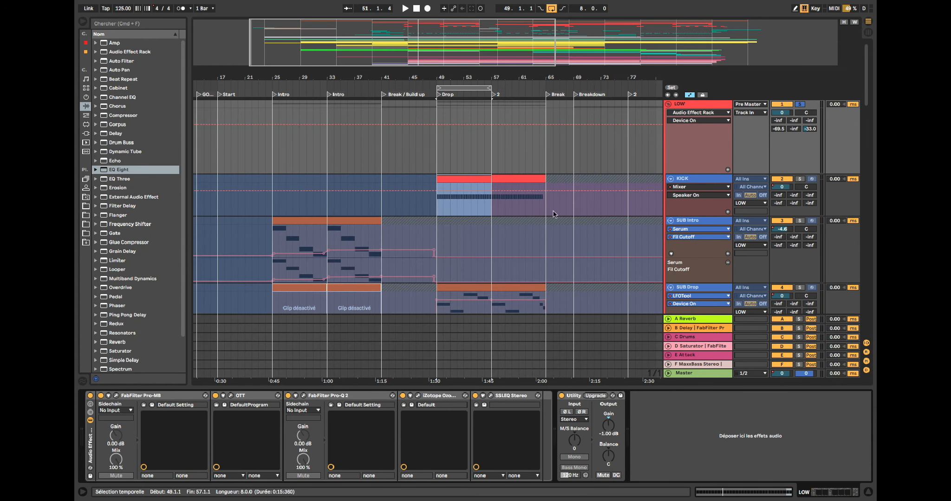
{"action": "left_click", "coordinate": [418, 397]}
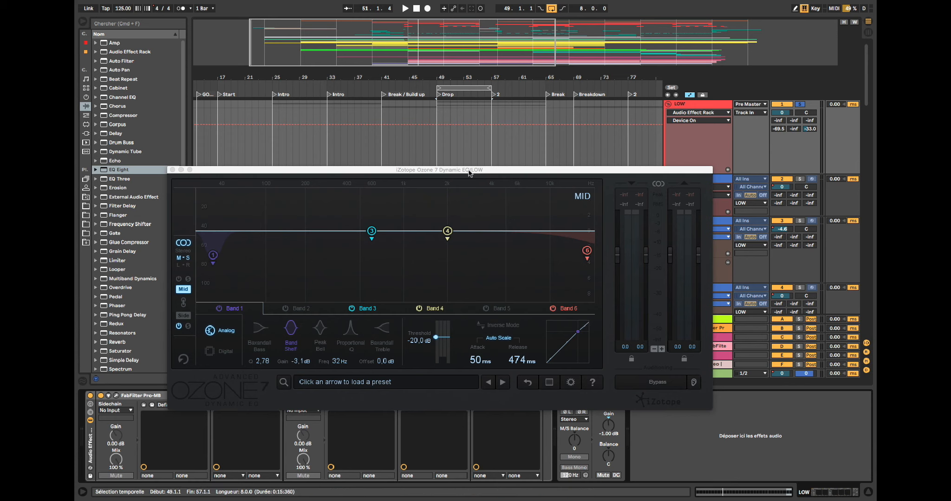
{"action": "left_click_drag", "start_coordinate": [472, 169], "coordinate": [453, 86]}
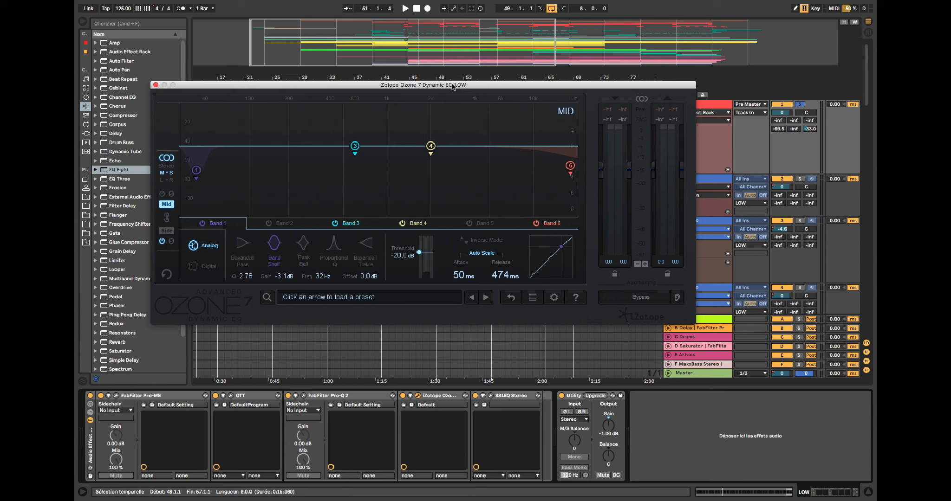
{"action": "left_click", "coordinate": [197, 171]}
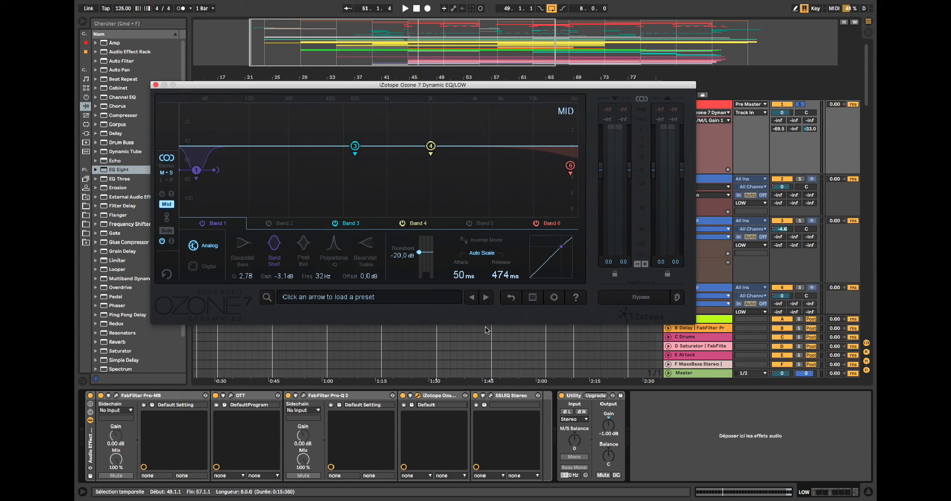
{"action": "key", "text": "space"}
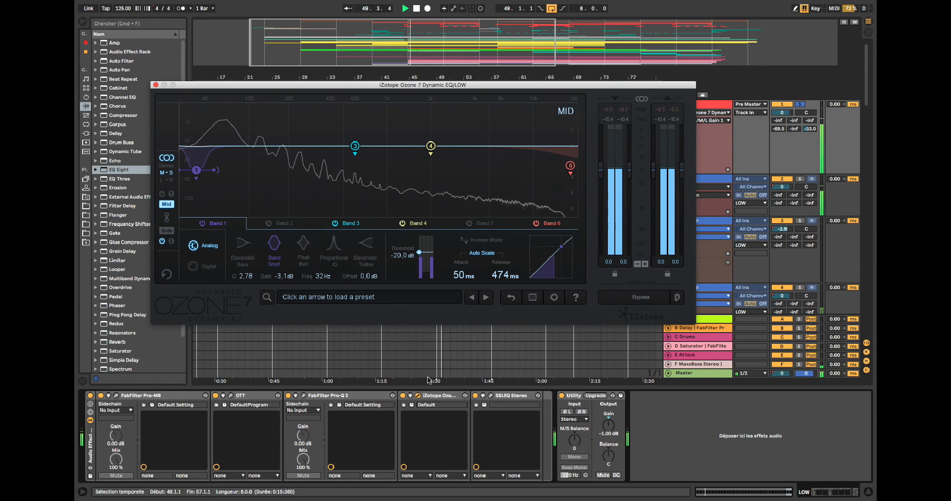
Examine the LOW rack's SSLEQ Stereo settings during playback, and close the SSLEQ and Ozone 7 Dynamic EQ windows
{"action": "left_click", "coordinate": [490, 396]}
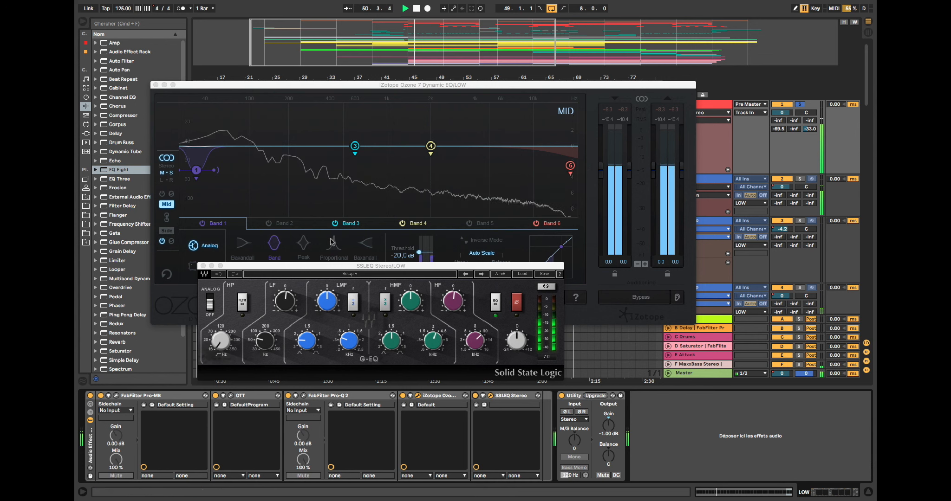
{"action": "left_click", "coordinate": [204, 266]}
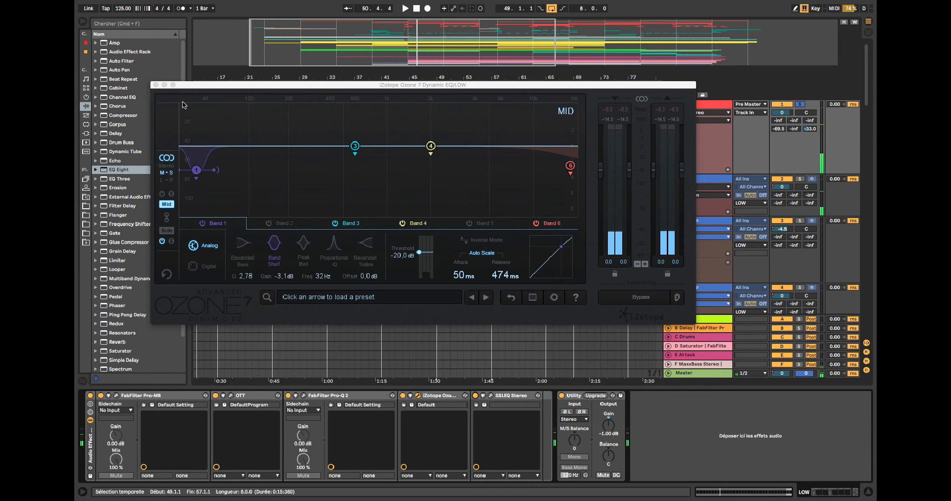
{"action": "left_click", "coordinate": [156, 85]}
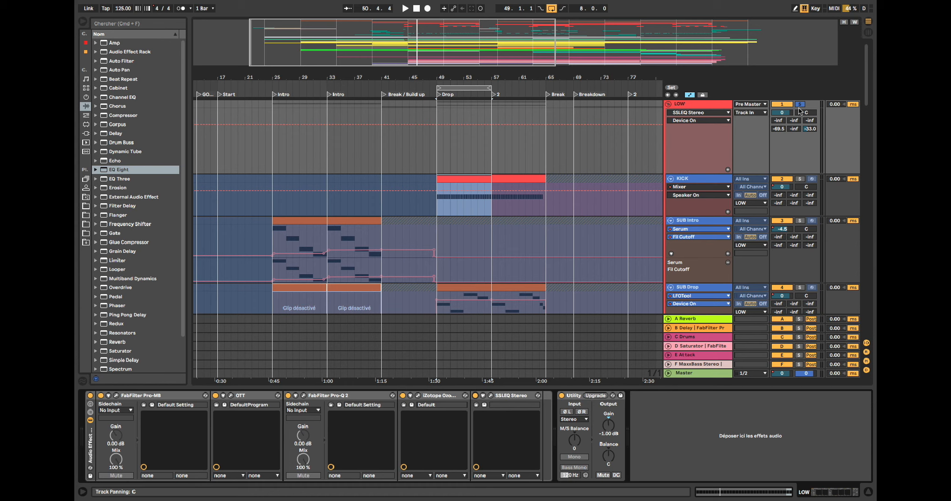
{"action": "left_click", "coordinate": [678, 423]}
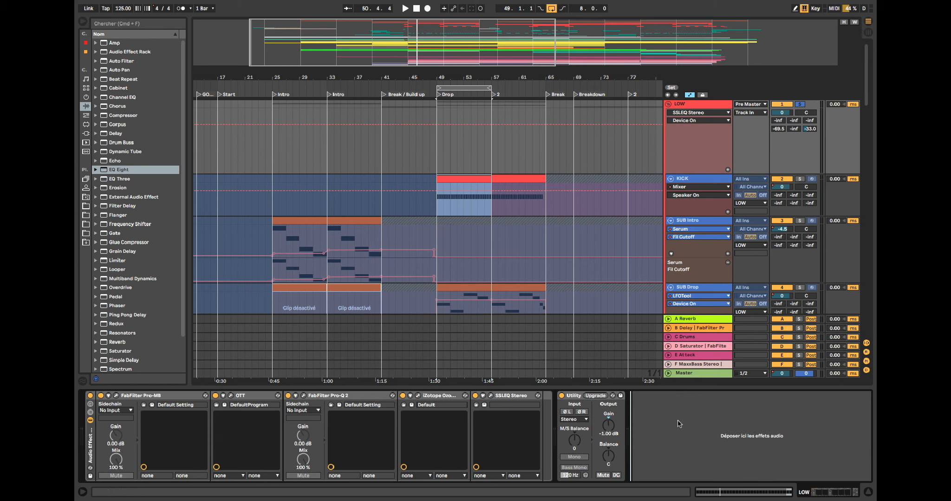